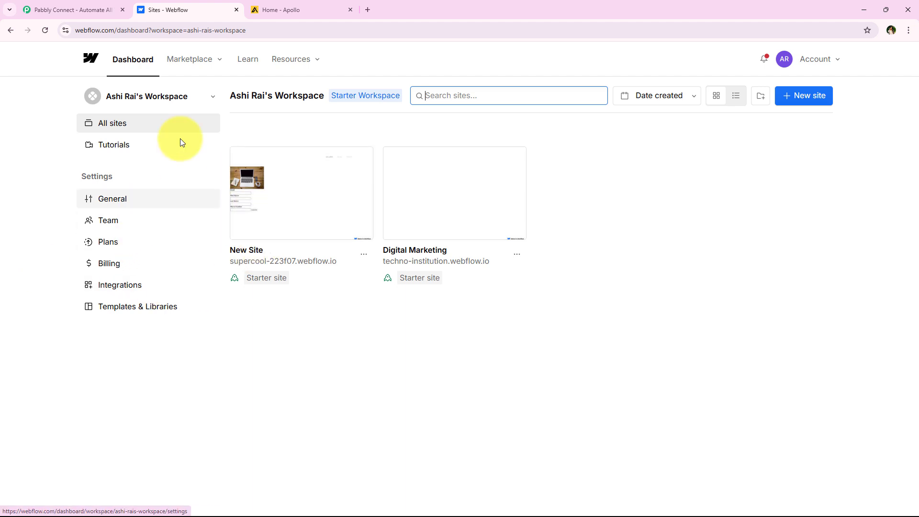
pyautogui.click(299, 9)
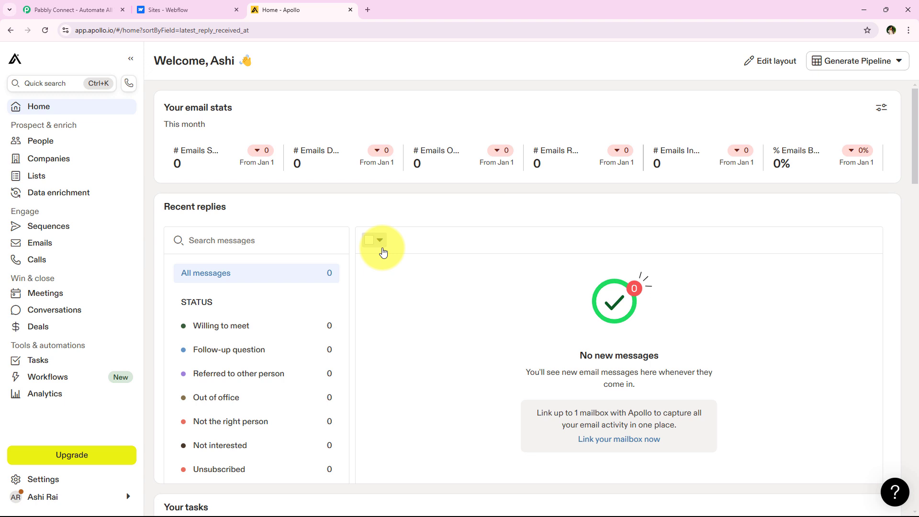
pyautogui.click(382, 248)
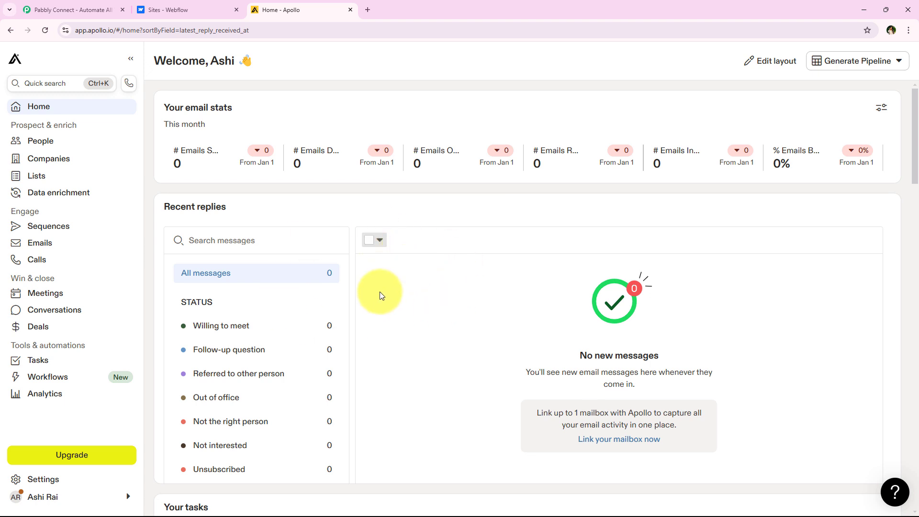
# Switch to the Pabbly Connect website, dismiss the lifetime offer pop-up and sign in to the account
pyautogui.click(57, 6)
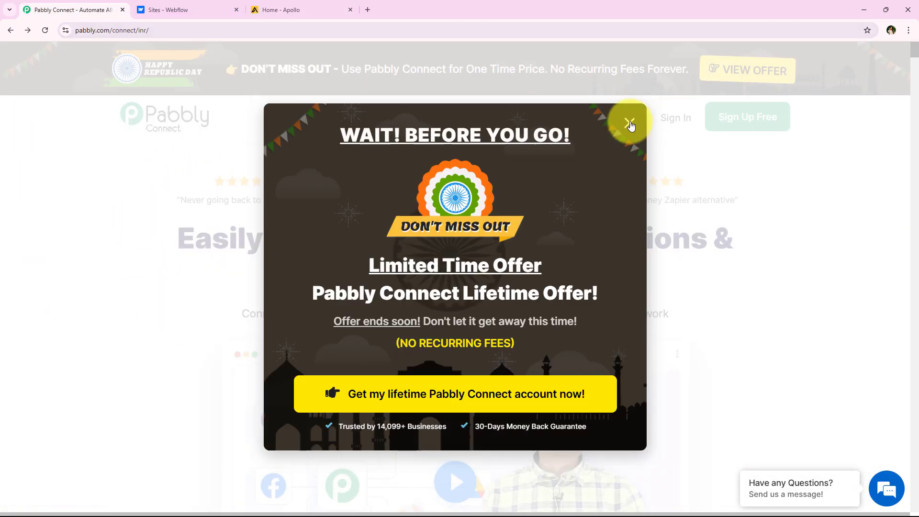
pyautogui.click(630, 123)
pyautogui.click(257, 33)
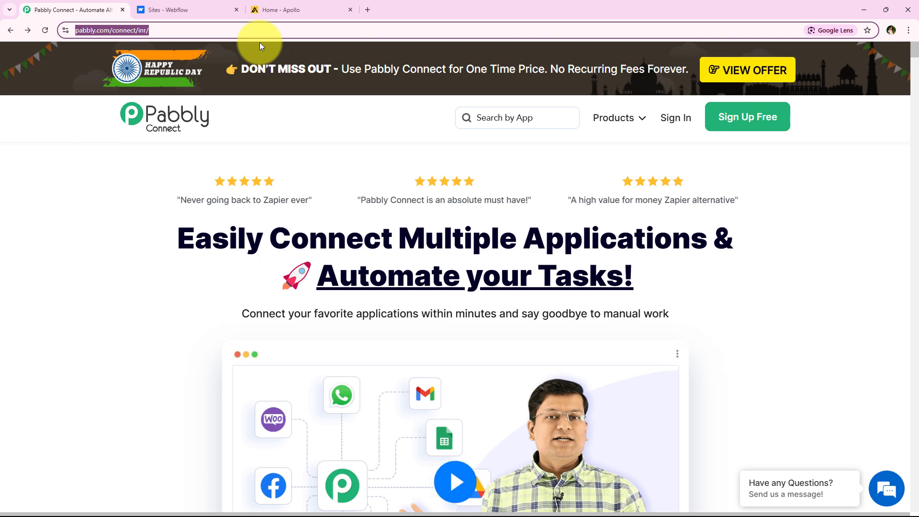
pyautogui.click(281, 170)
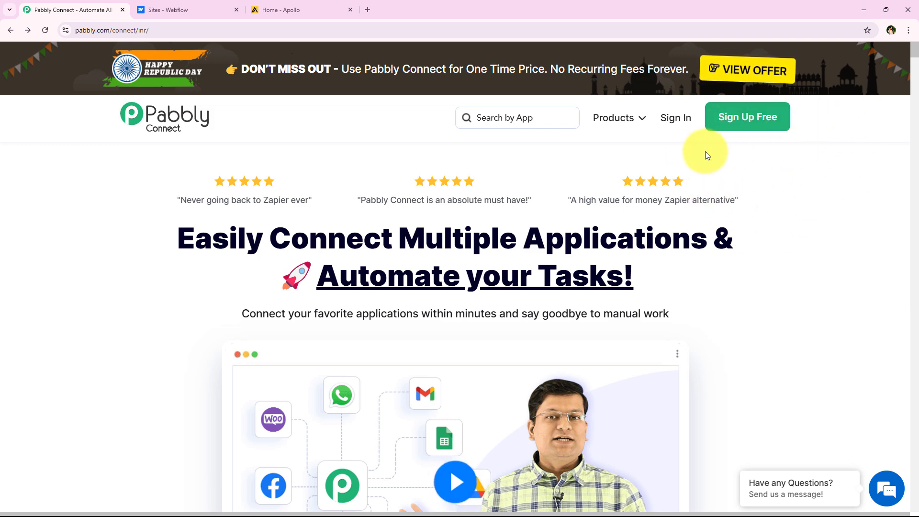
pyautogui.click(674, 128)
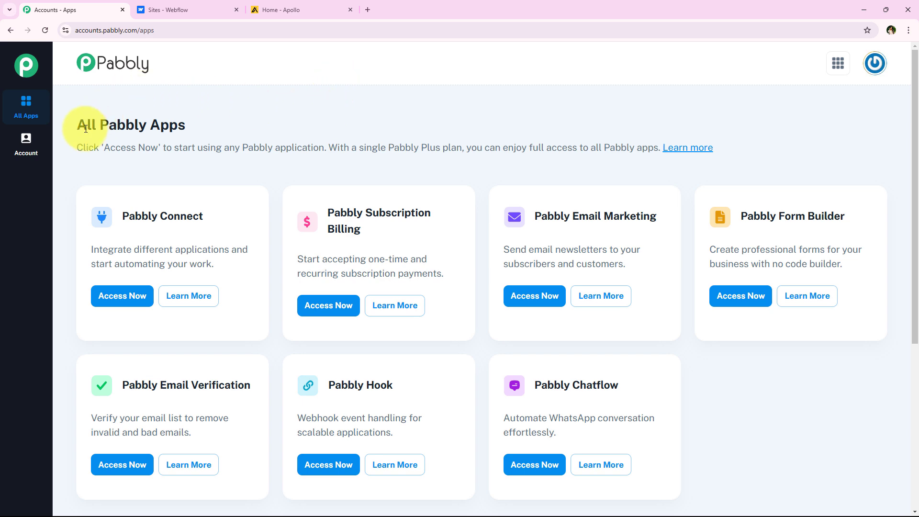
# Access Pabbly Connect from the overview of all Pabbly apps
pyautogui.moveTo(79, 123); pyautogui.dragTo(185, 123)
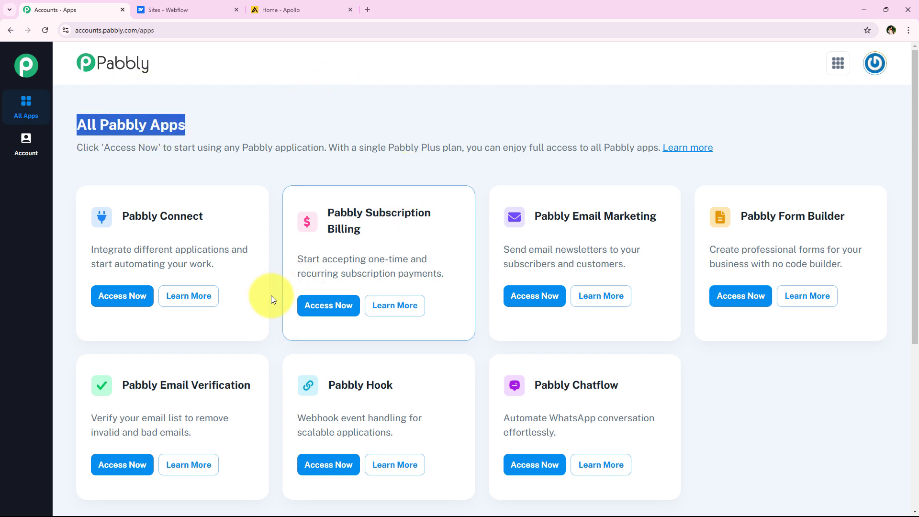
pyautogui.scroll(-1, 273, 306)
pyautogui.scroll(1, 279, 312)
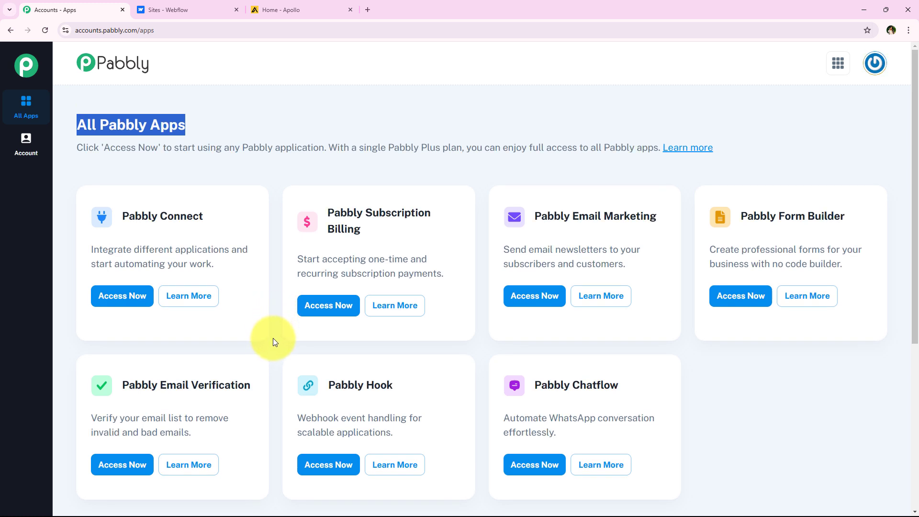
pyautogui.moveTo(168, 216); pyautogui.dragTo(215, 223)
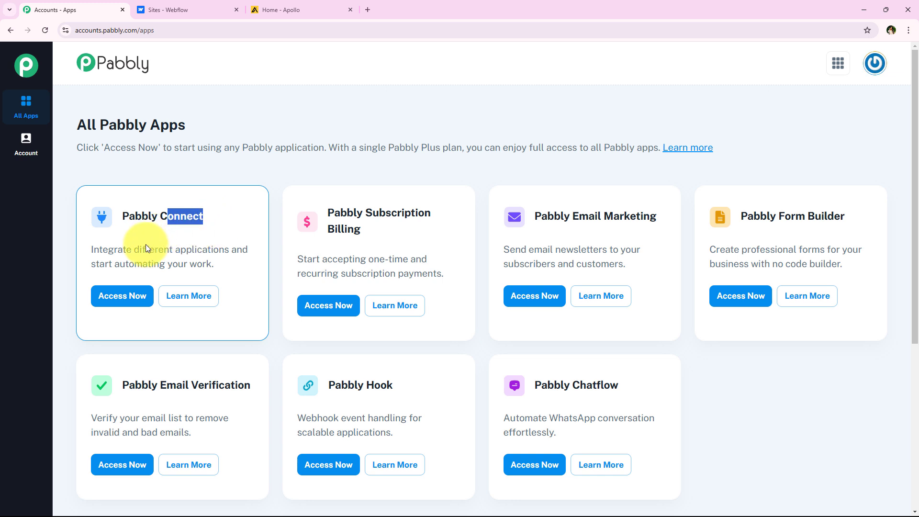
pyautogui.moveTo(133, 249); pyautogui.dragTo(229, 246)
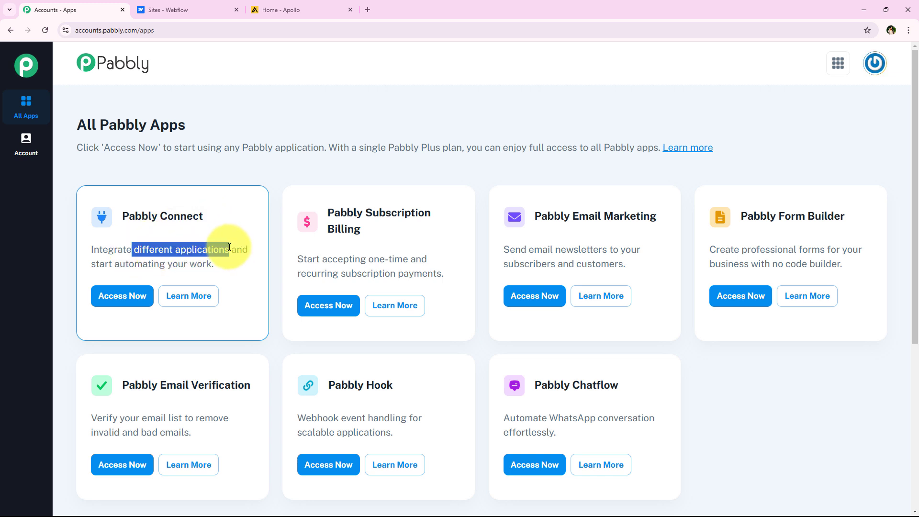
pyautogui.click(119, 300)
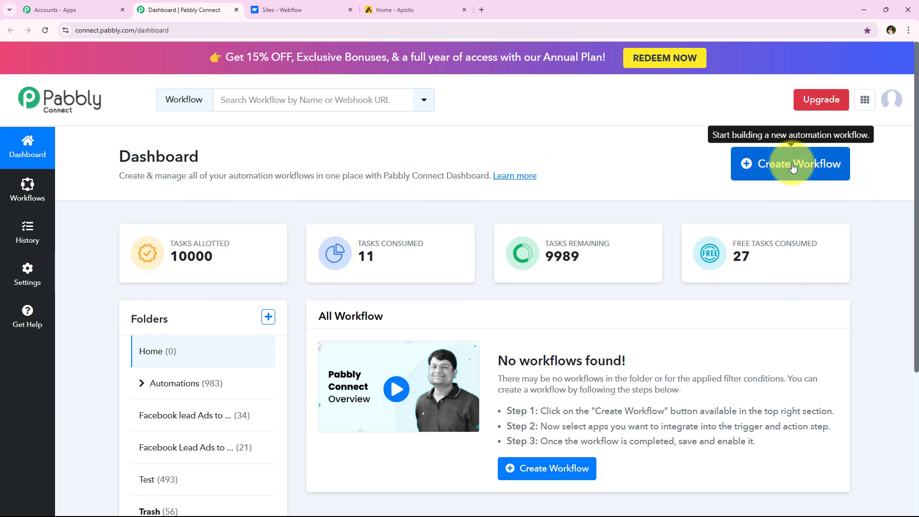
# Create a workflow named "How to Create Apollo.io Contact on Webflow Form Submission | Webflow to Apollo.io" in the Automations folder
pyautogui.click(770, 160)
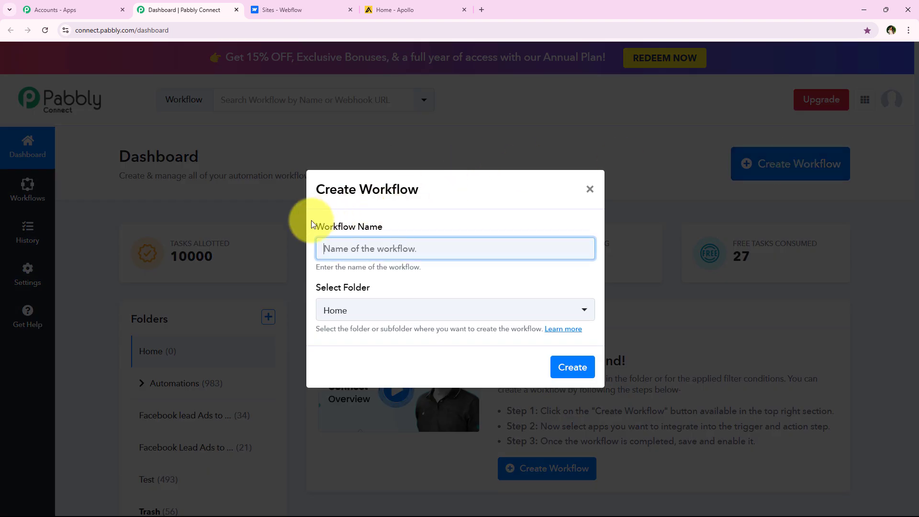
pyautogui.moveTo(310, 226); pyautogui.dragTo(420, 225)
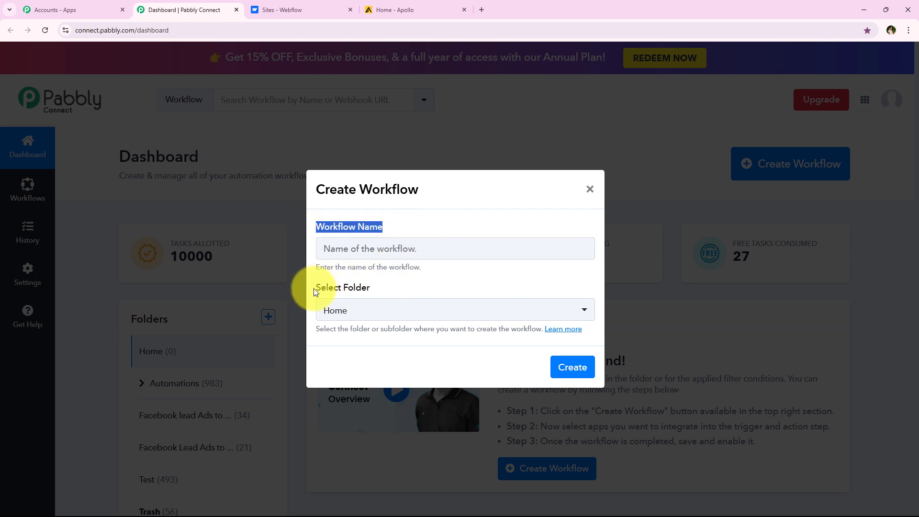
pyautogui.moveTo(314, 288); pyautogui.dragTo(386, 288)
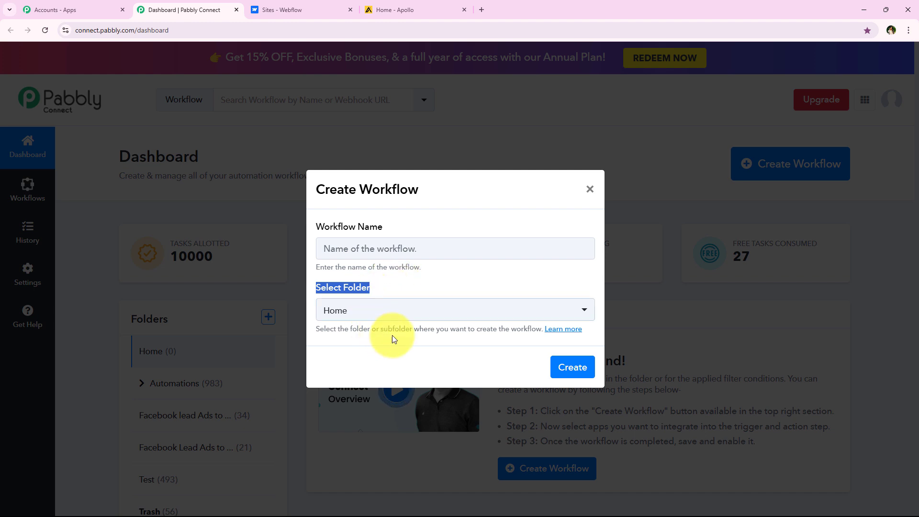
pyautogui.click(389, 312)
pyautogui.click(358, 162)
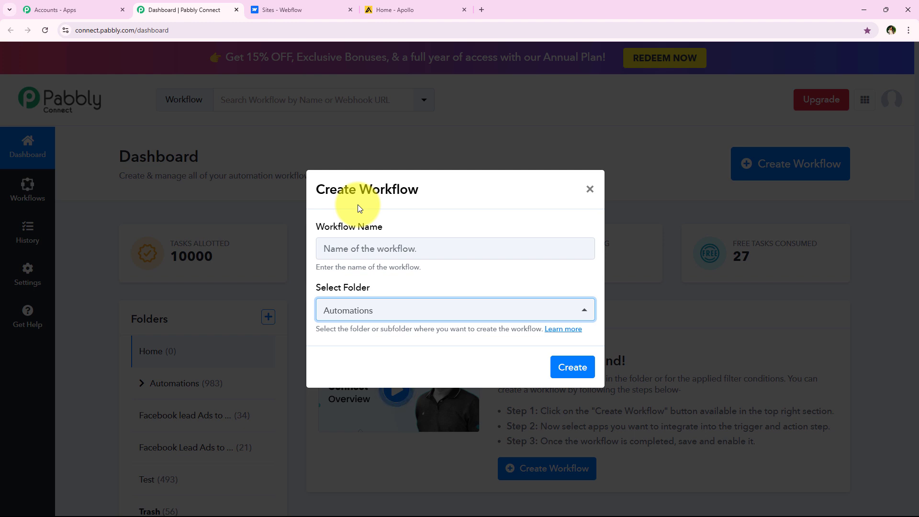
pyautogui.click(405, 248)
pyautogui.write('How to Create Apollo.io Contact on Webflow Form Submission |')
pyautogui.moveTo(427, 249); pyautogui.dragTo(596, 243)
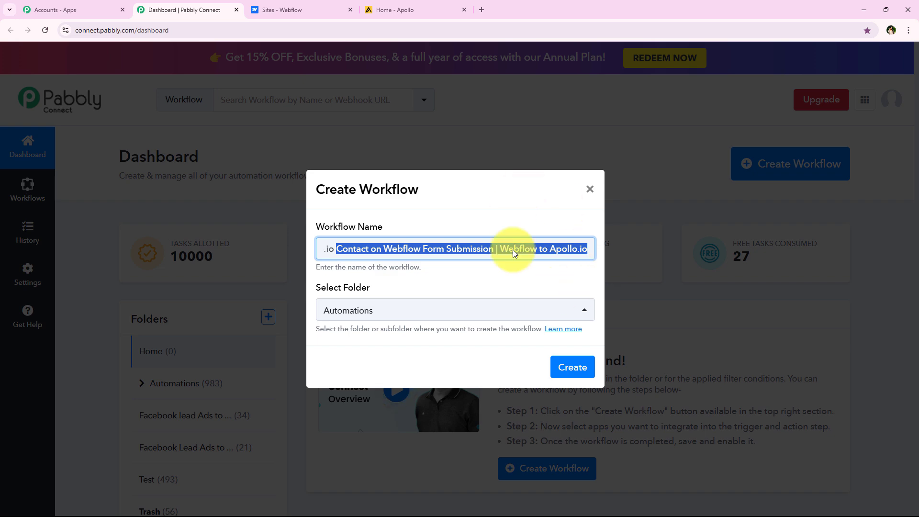
pyautogui.click(586, 375)
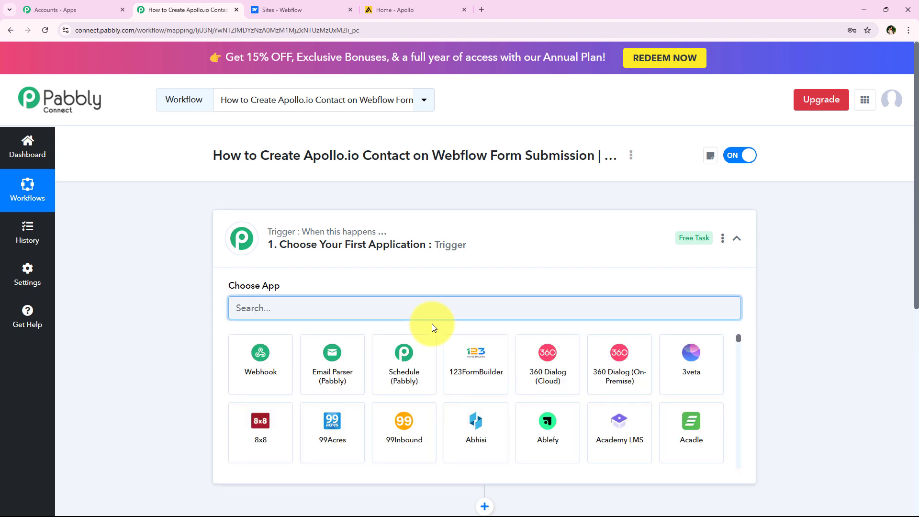
# Search the trigger apps for Webflow and choose Webflow V2 as the workflow's first application
pyautogui.click(335, 259)
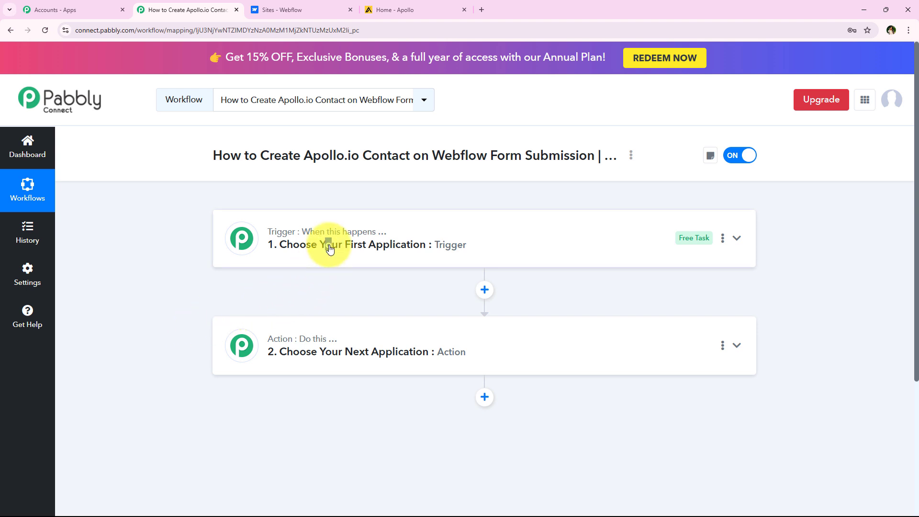
pyautogui.moveTo(325, 245); pyautogui.dragTo(331, 245)
pyautogui.click(243, 313)
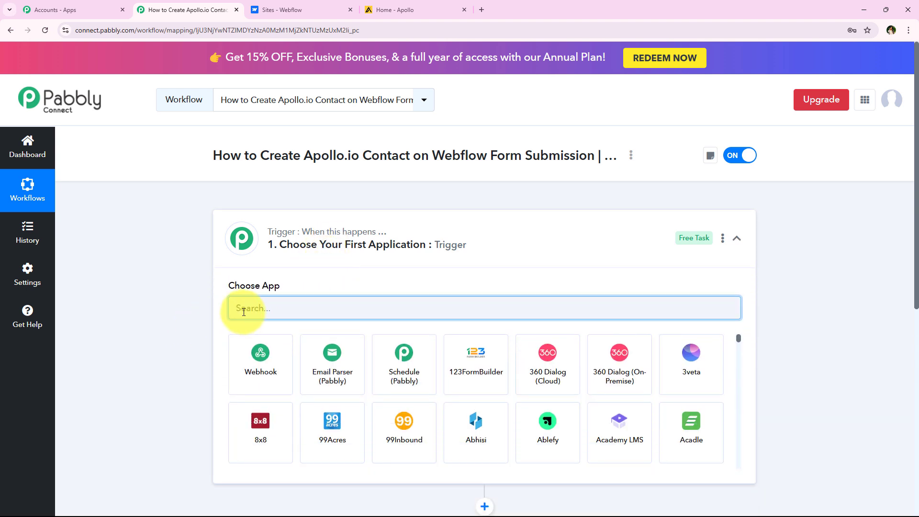
pyautogui.write('W')
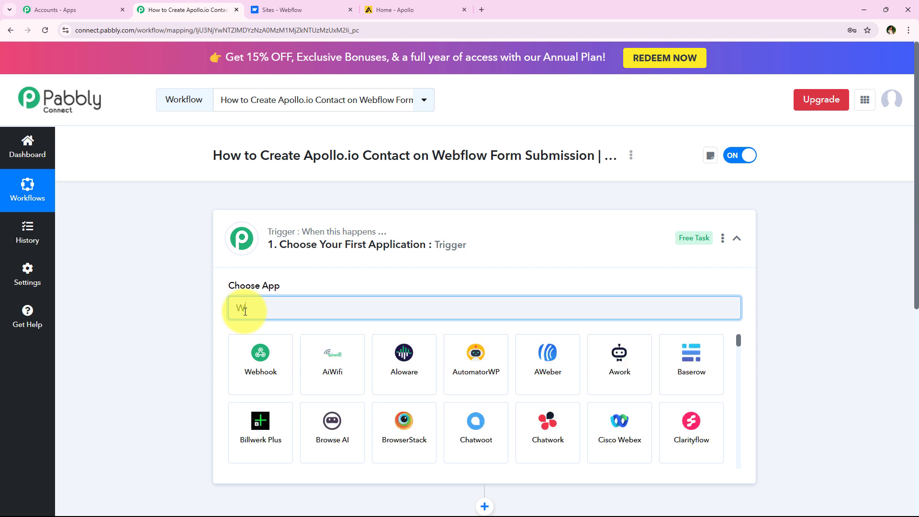
pyautogui.write('ebflo')
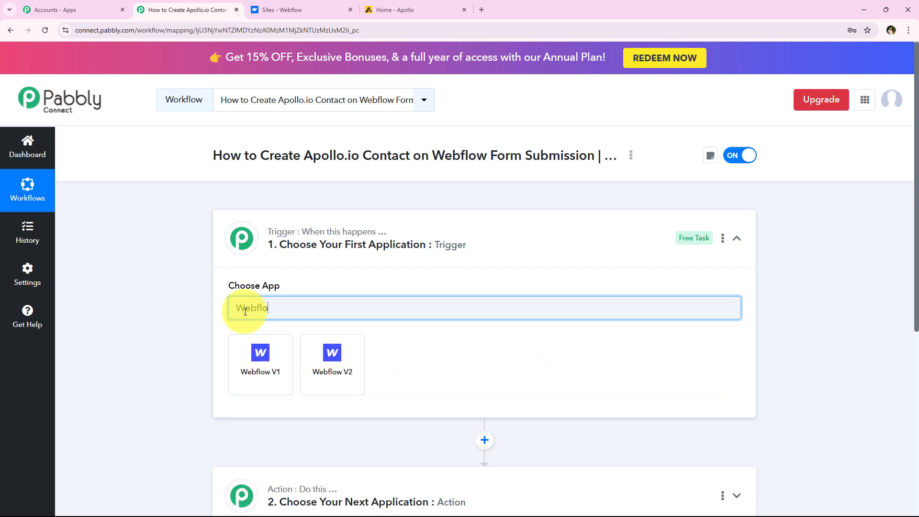
pyautogui.write('w')
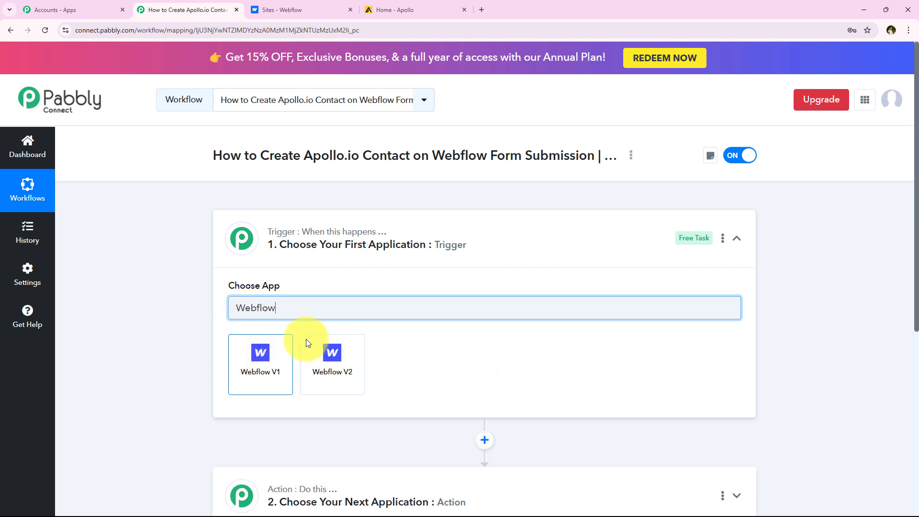
pyautogui.click(333, 364)
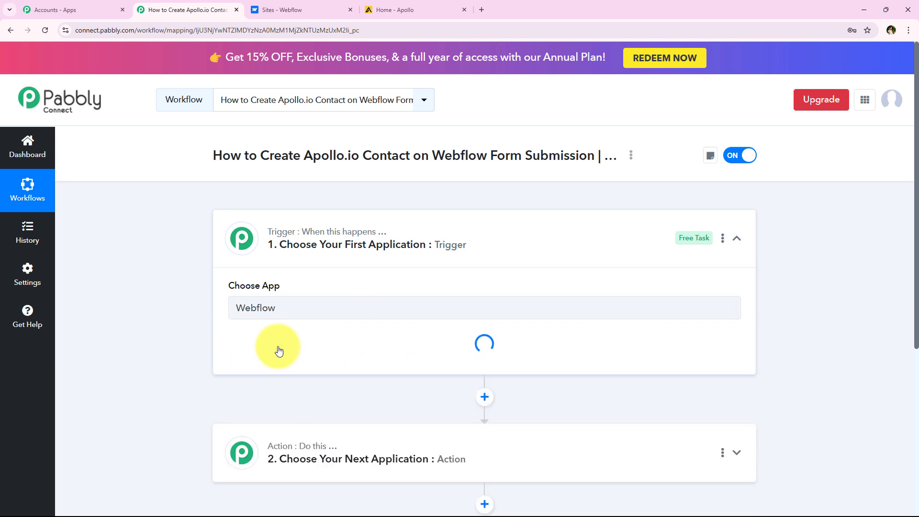
# Set the Webflow V2 trigger event to Form Submitted
pyautogui.moveTo(237, 335)
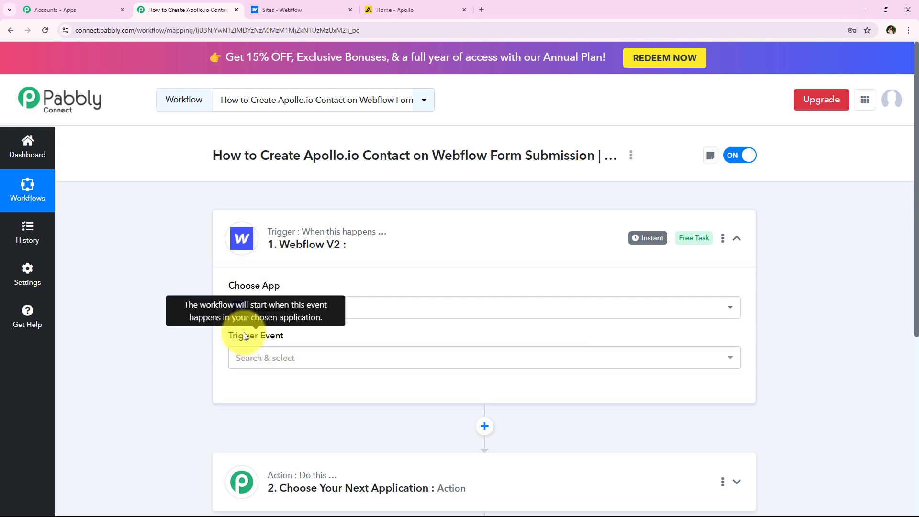
pyautogui.click(266, 360)
pyautogui.scroll(-1, 308, 287)
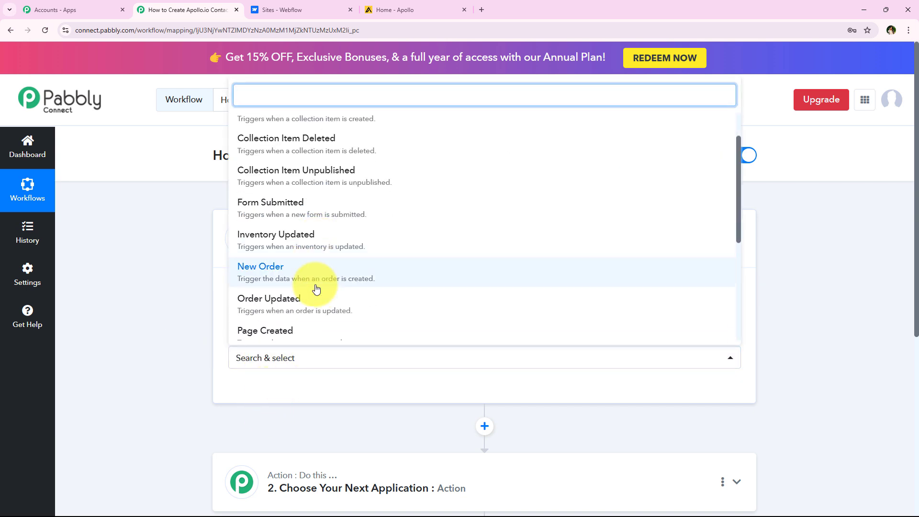
pyautogui.click(492, 212)
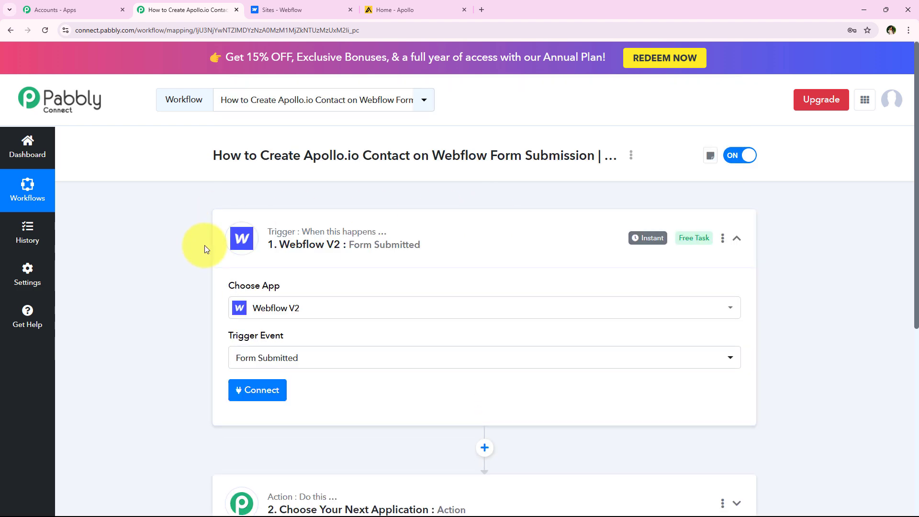
# Start connecting the Webflow V2 account by adding a new connection, and review the instructions for obtaining the API token
pyautogui.click(254, 385)
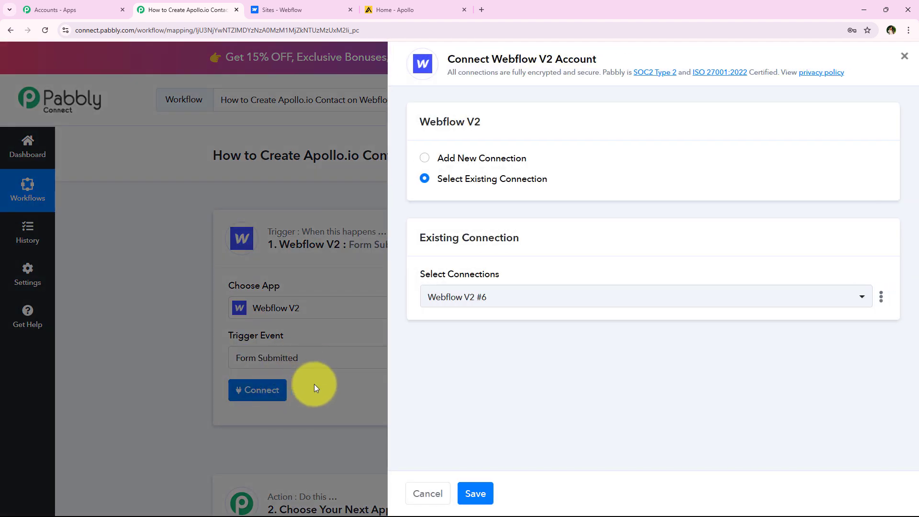
pyautogui.click(457, 158)
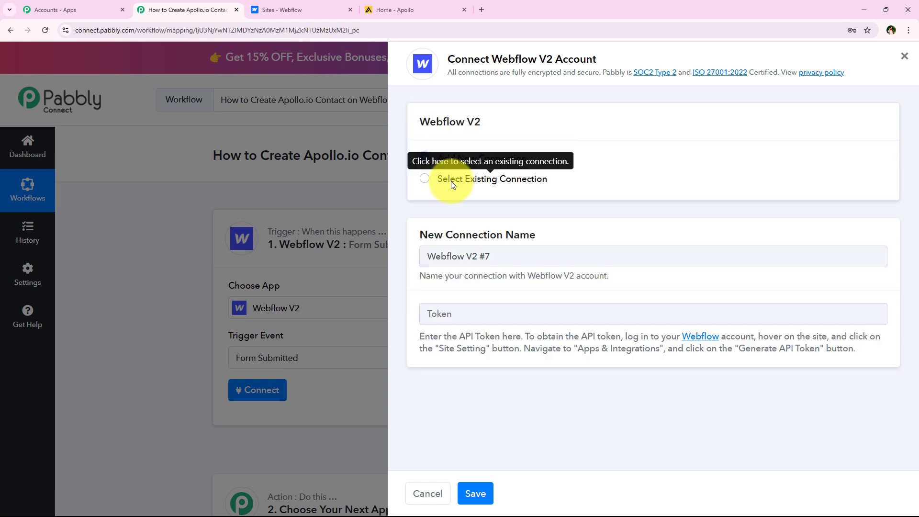
pyautogui.click(451, 181)
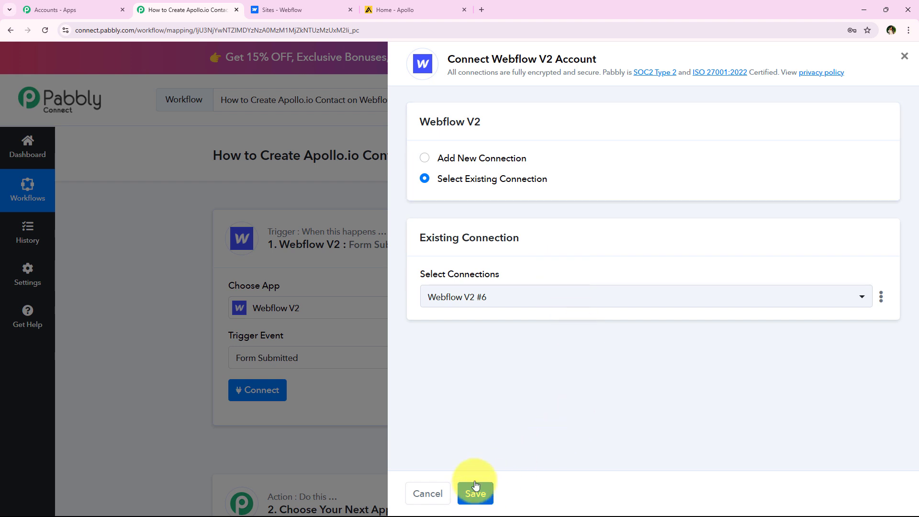
pyautogui.click(470, 160)
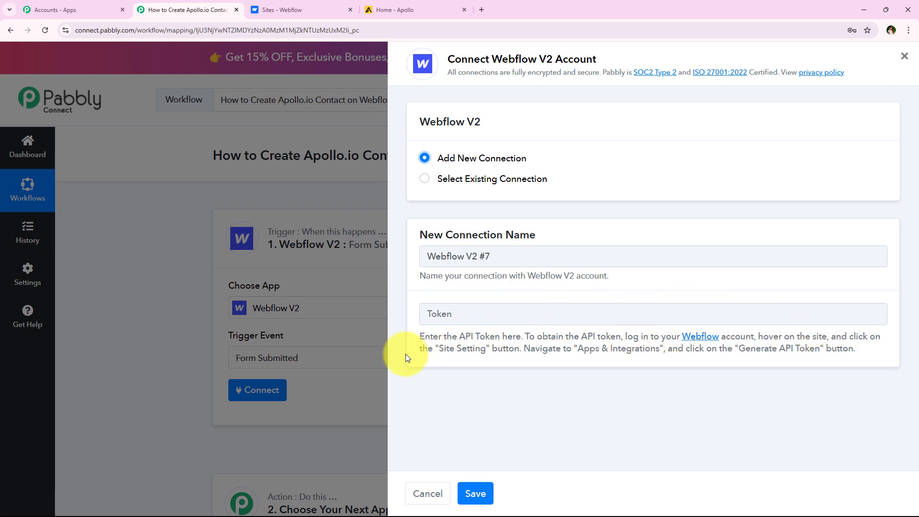
pyautogui.moveTo(406, 358); pyautogui.dragTo(903, 359)
pyautogui.click(637, 412)
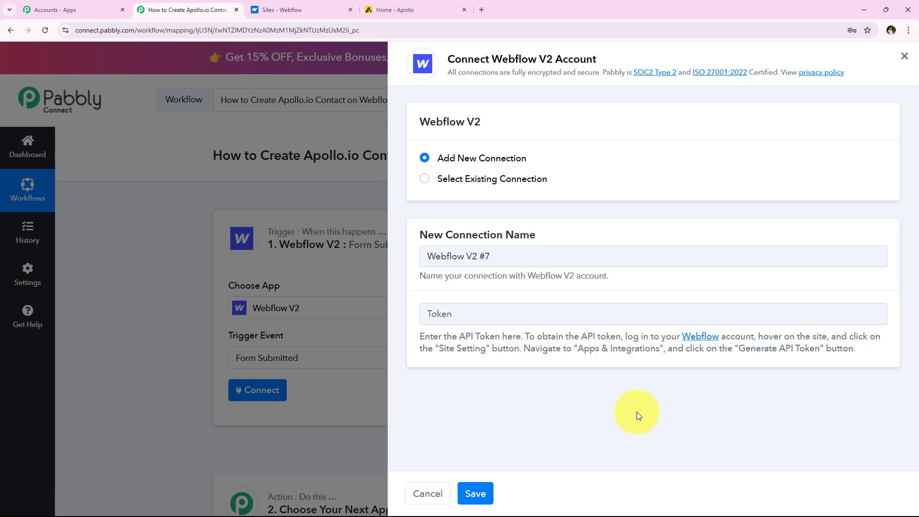
# Switch to Webflow and open the Apps & Integrations settings of the Digital Marketing site
pyautogui.click(275, 5)
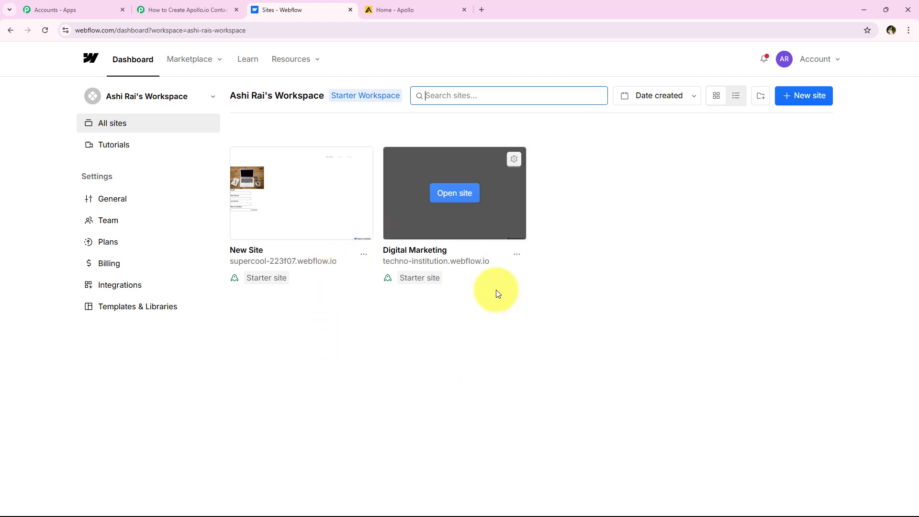
pyautogui.click(512, 166)
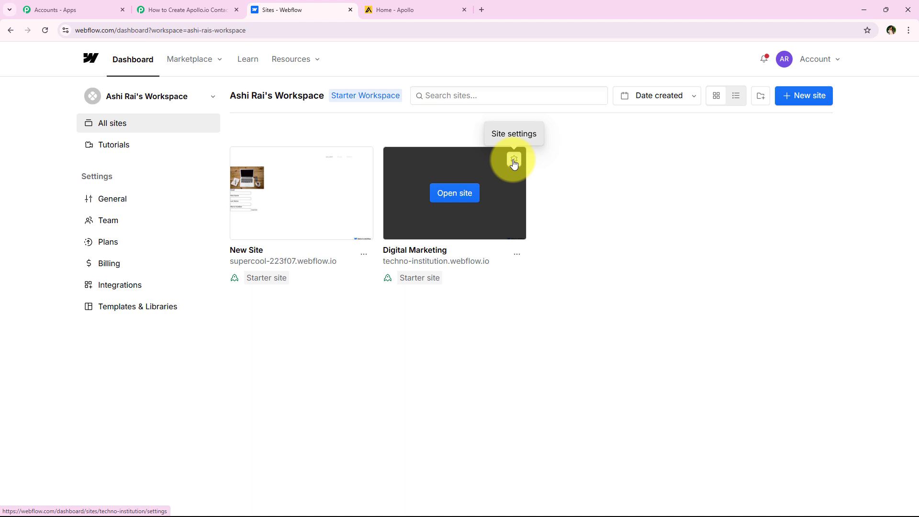
pyautogui.click(512, 165)
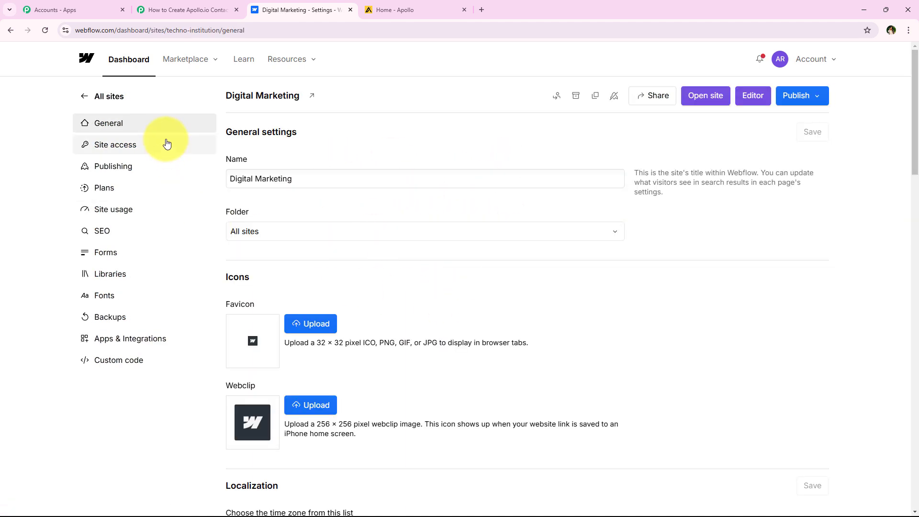
pyautogui.click(157, 344)
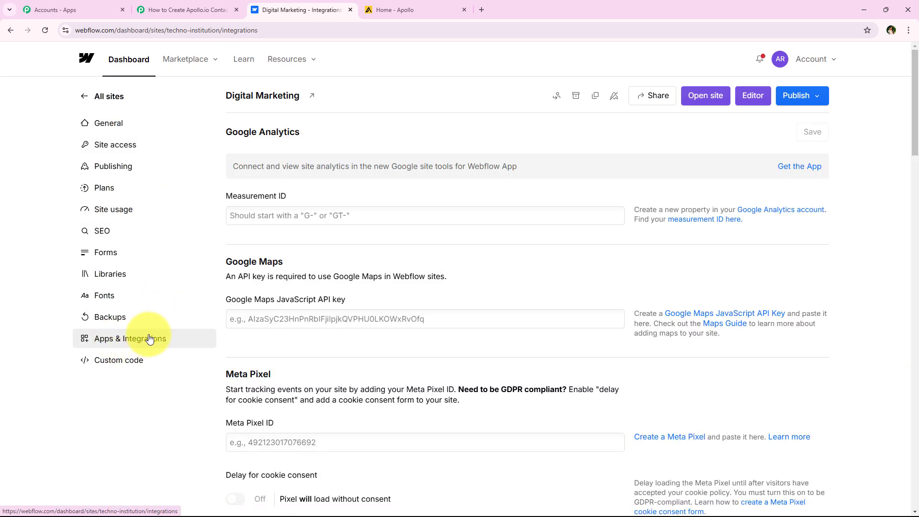
# Start generating a new API token for the Digital Marketing site and name it New Contact
pyautogui.scroll(-4, 331, 275)
pyautogui.scroll(-4, 319, 268)
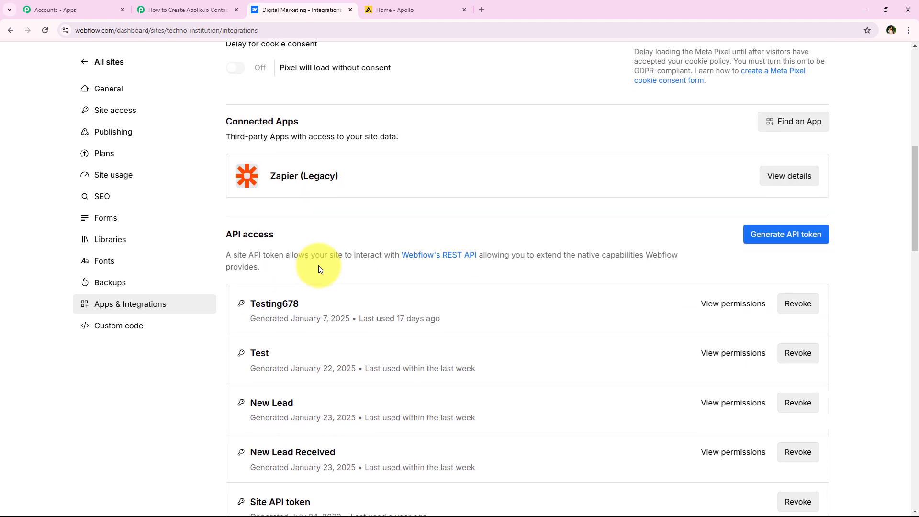
pyautogui.scroll(-1, 622, 287)
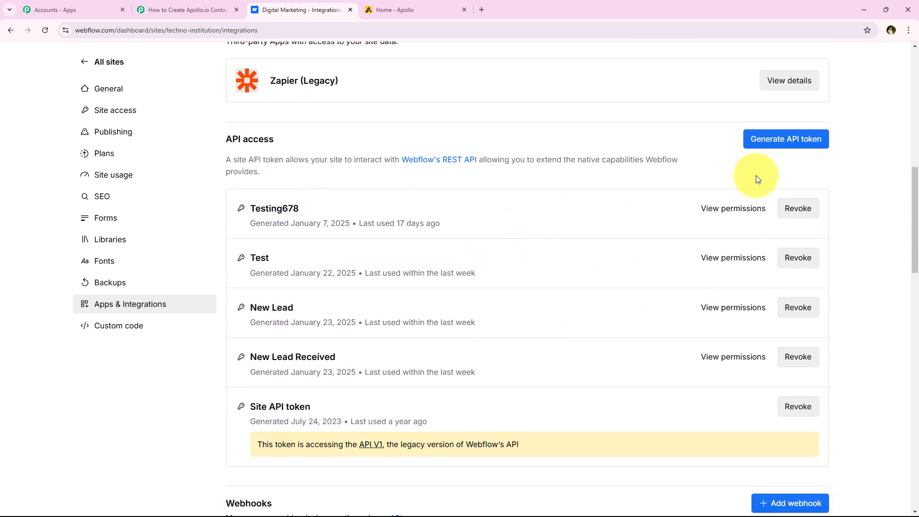
pyautogui.click(809, 147)
pyautogui.click(359, 124)
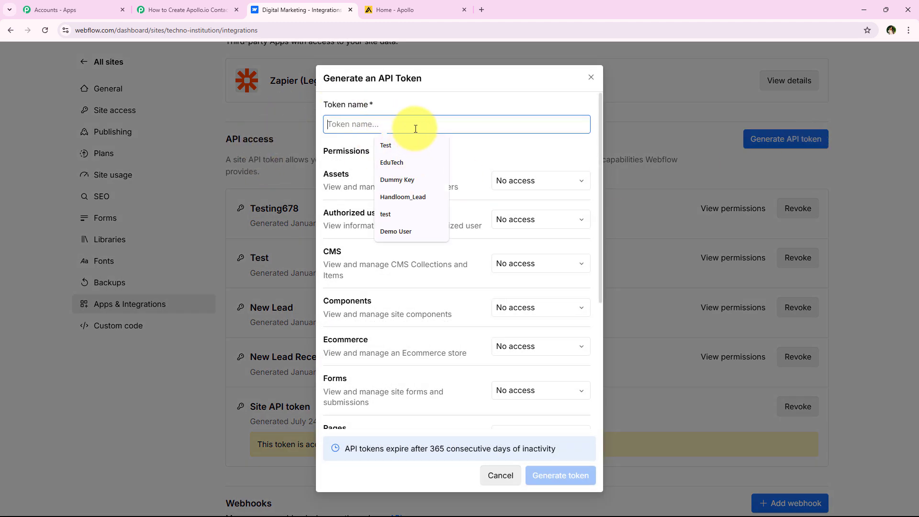
pyautogui.write('N')
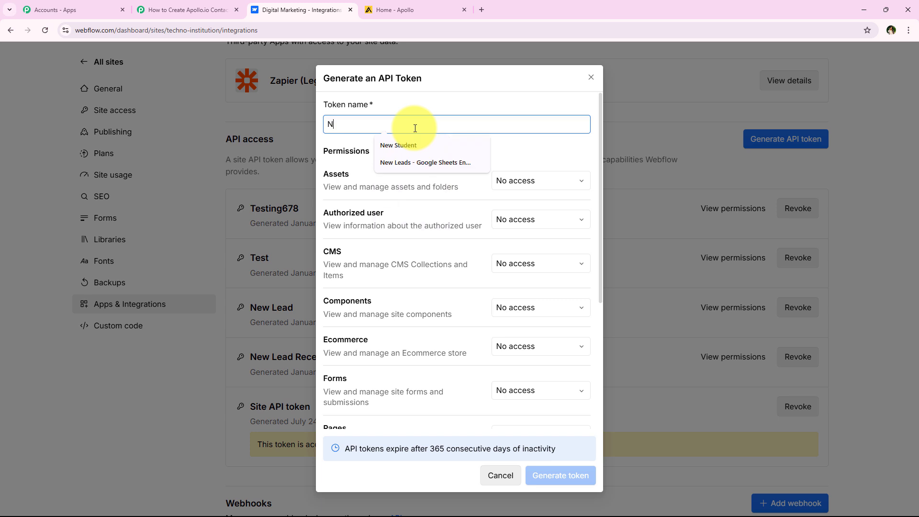
pyautogui.write('ew ')
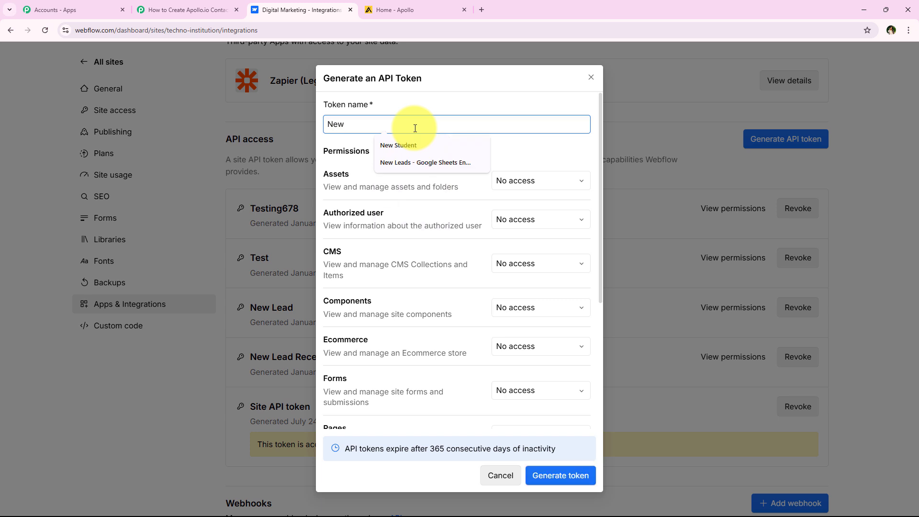
pyautogui.write('Contact')
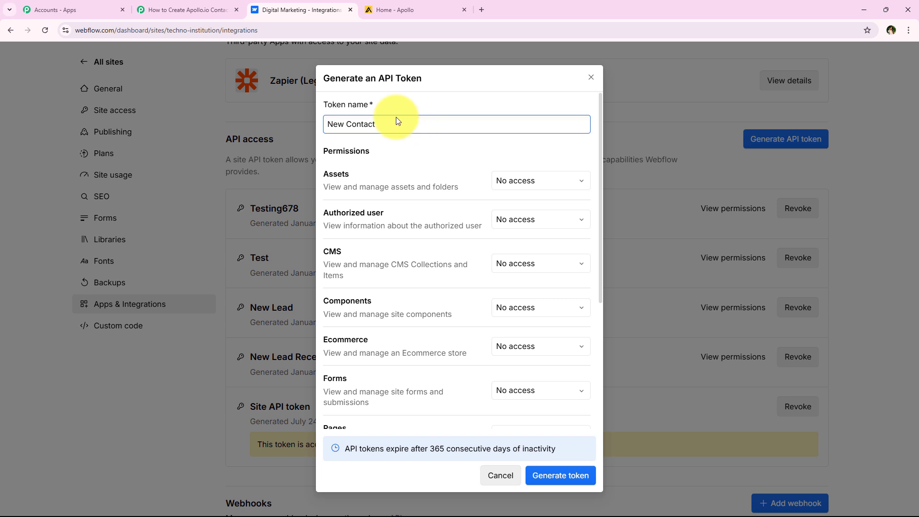
# Set the token's Assets, CMS, Components and Ecommerce permissions to Read and write, and Authorized user to Read-only
pyautogui.click(546, 178)
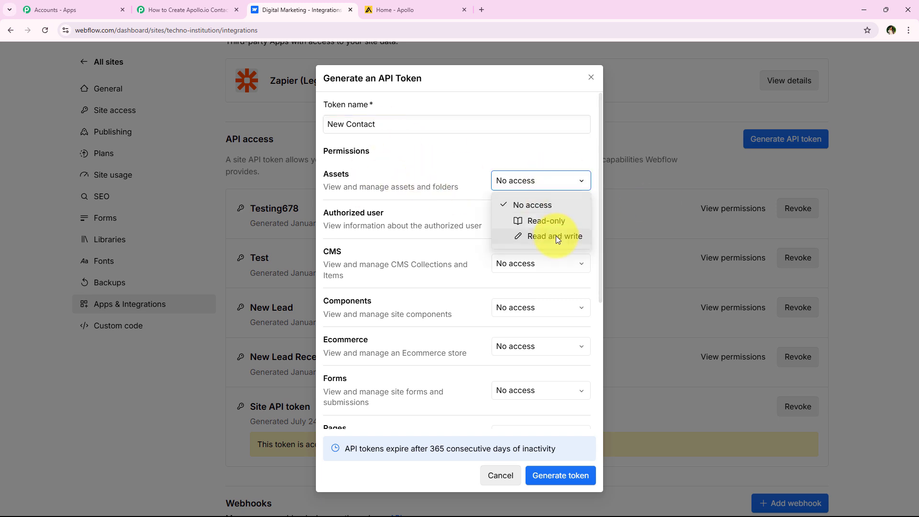
pyautogui.click(555, 236)
pyautogui.click(533, 220)
pyautogui.click(538, 263)
pyautogui.scroll(-2, 524, 221)
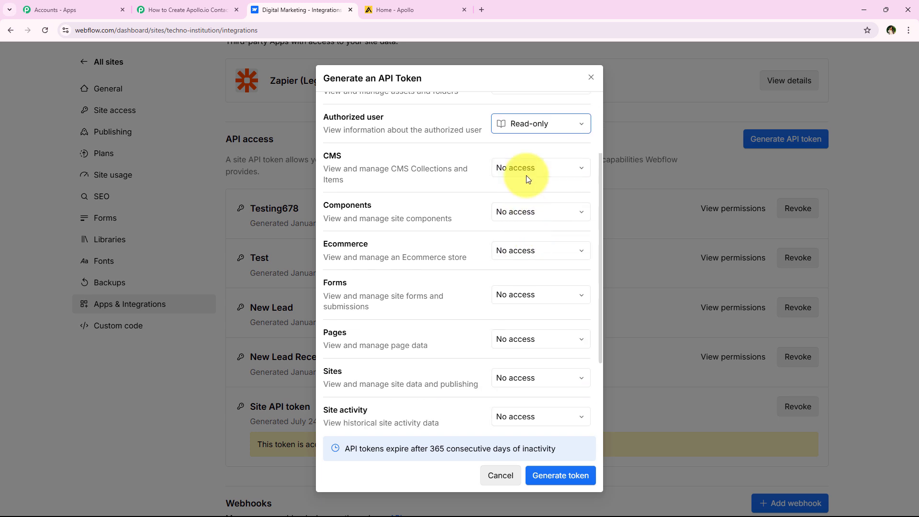
pyautogui.click(526, 169)
pyautogui.click(525, 221)
pyautogui.click(524, 220)
pyautogui.click(536, 267)
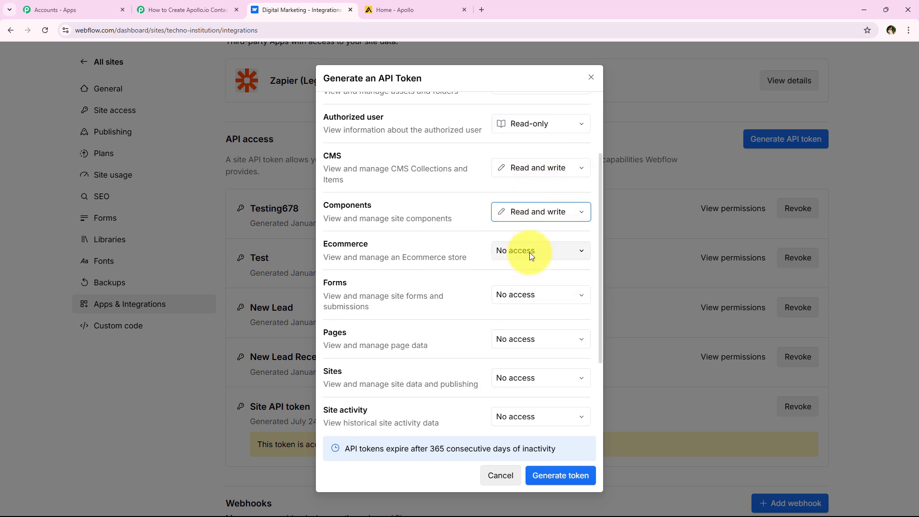
pyautogui.click(529, 252)
pyautogui.click(538, 304)
# Set the Forms, Pages, Sites, Site config and User Accounts permissions to Read and write, and Site activity to Read-only
pyautogui.scroll(-2, 536, 302)
pyautogui.click(539, 198)
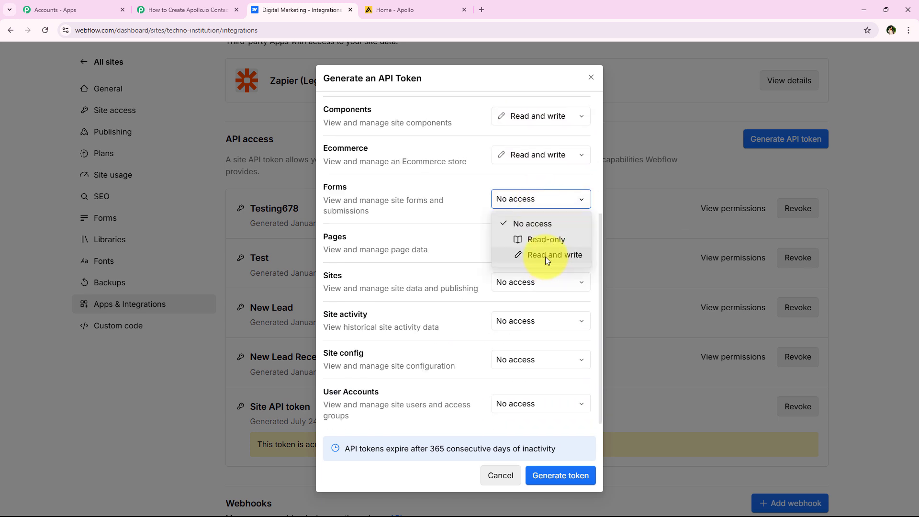
pyautogui.click(544, 255)
pyautogui.click(516, 244)
pyautogui.click(528, 300)
pyautogui.click(522, 284)
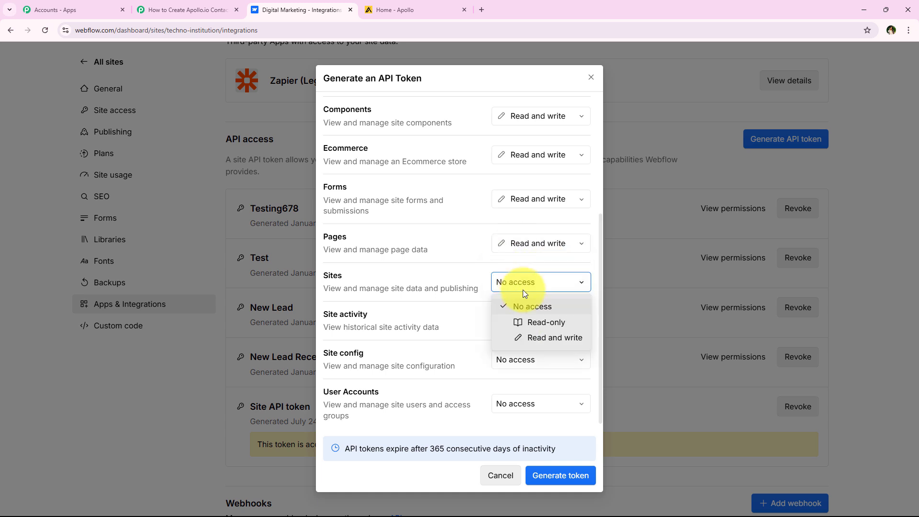
pyautogui.click(537, 337)
pyautogui.click(521, 358)
pyautogui.click(536, 418)
pyautogui.click(553, 403)
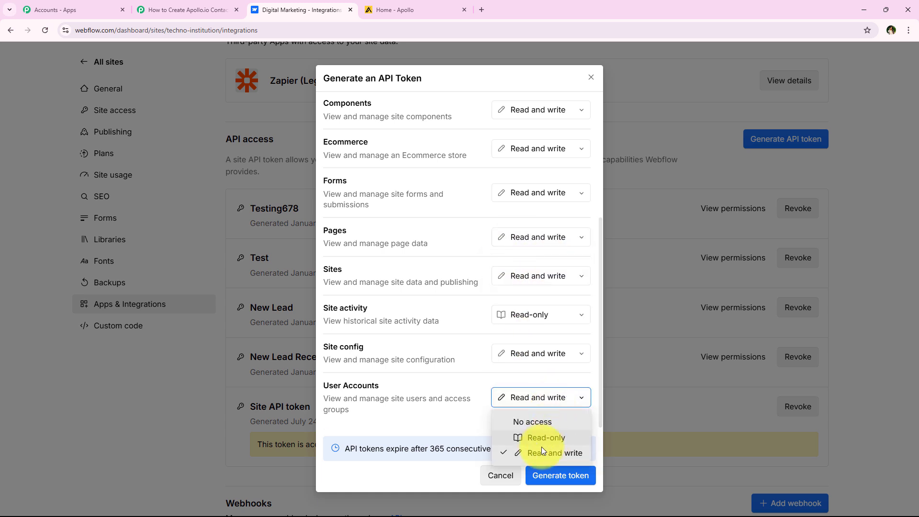
pyautogui.click(532, 421)
pyautogui.scroll(4, 421, 374)
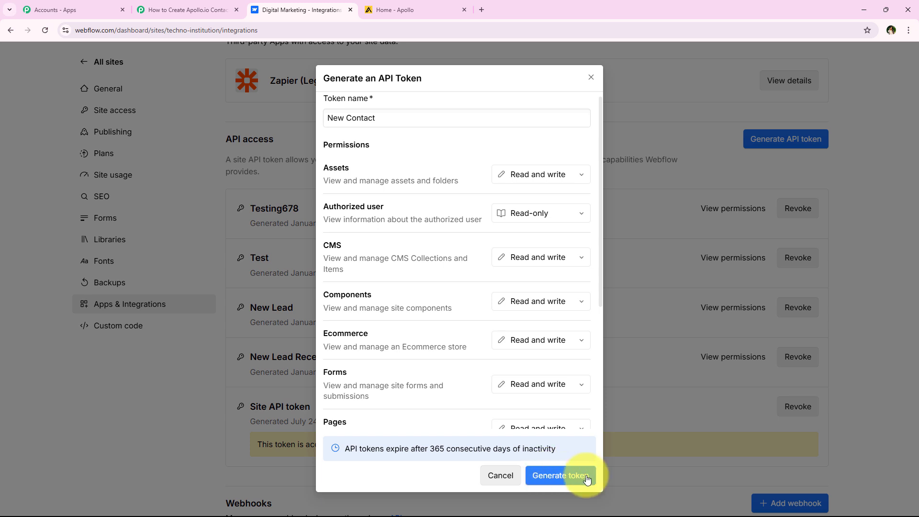
# Generate the New Contact API token and copy it to the clipboard before hiding it forever
pyautogui.click(559, 475)
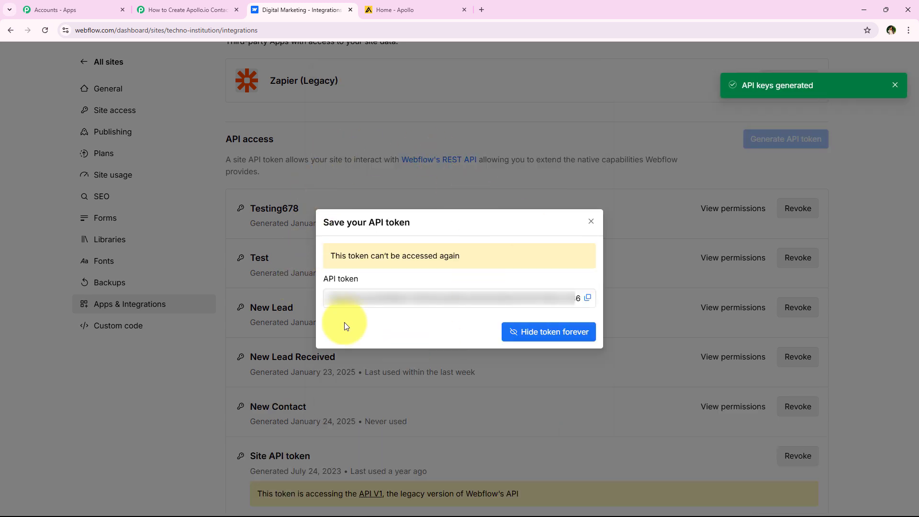
pyautogui.moveTo(329, 297); pyautogui.dragTo(598, 300)
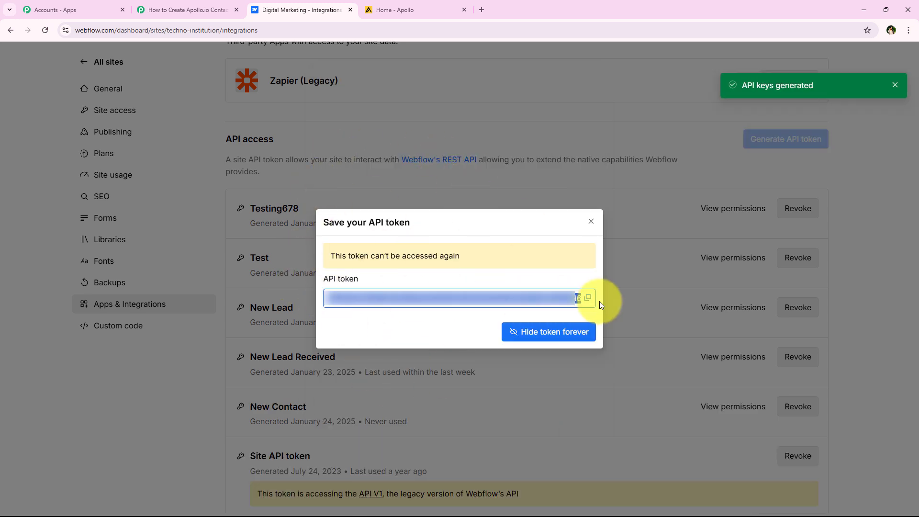
pyautogui.click(587, 297)
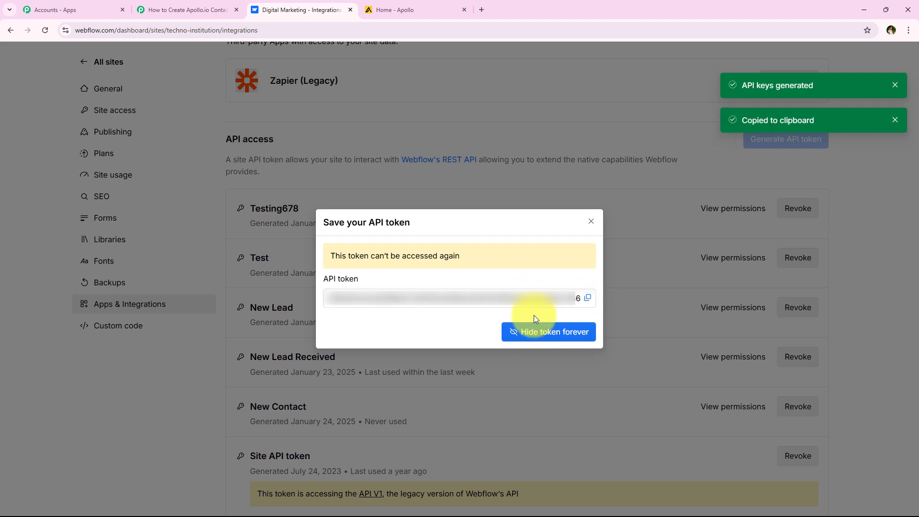
pyautogui.click(576, 335)
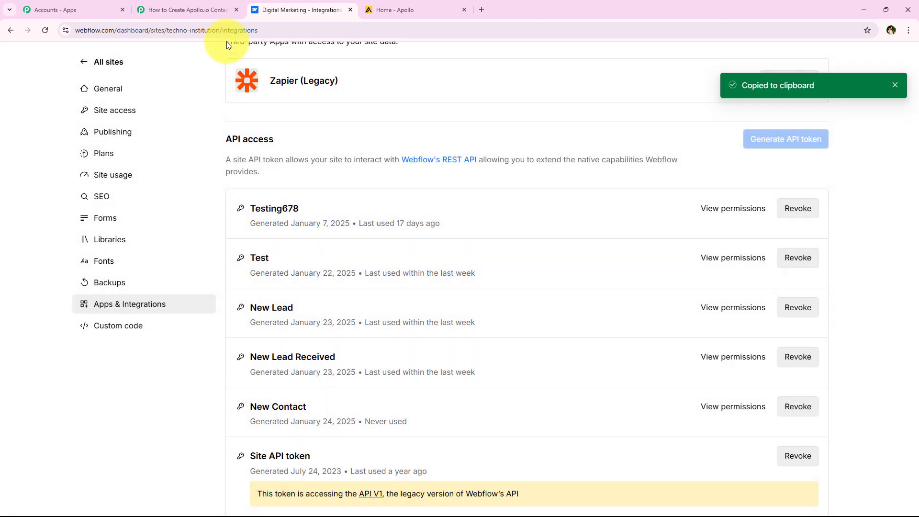
# Switch to Pabbly Connect, paste the API token into the new Webflow V2 connection and save it
pyautogui.click(186, 10)
pyautogui.rightClick(471, 314)
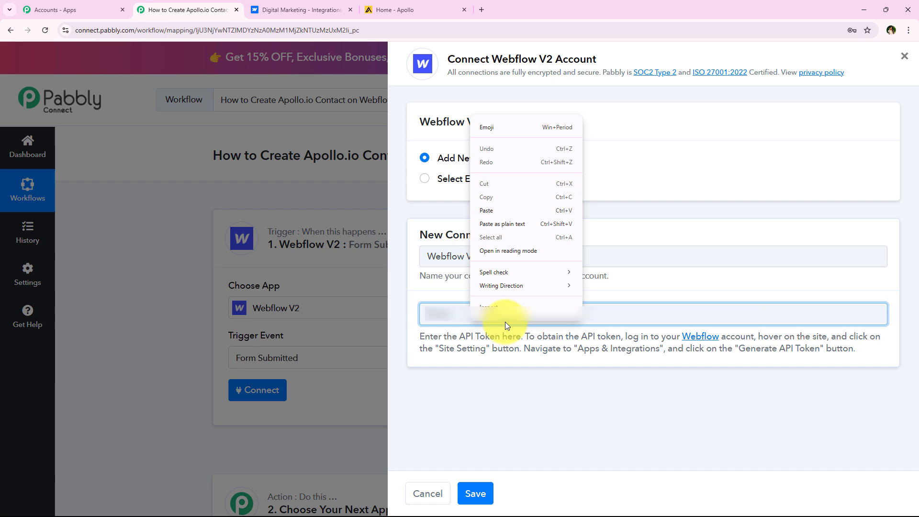
pyautogui.click(504, 211)
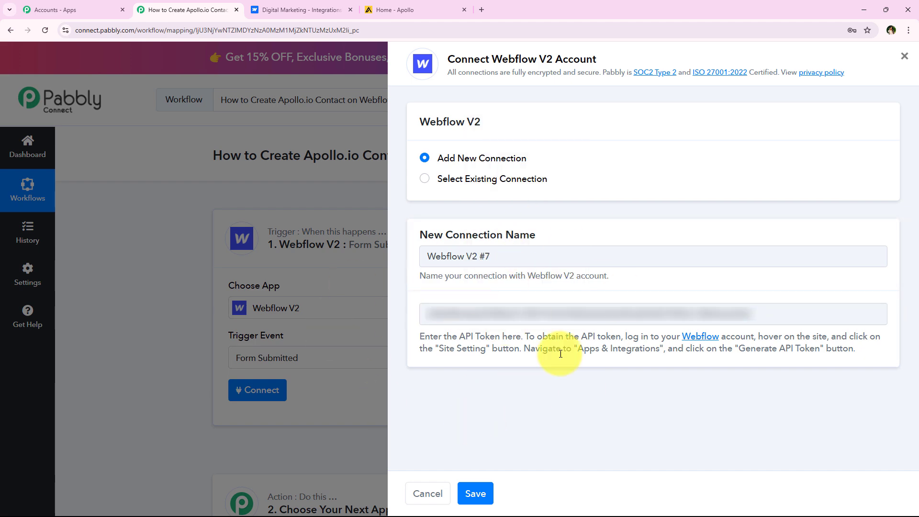
pyautogui.click(475, 493)
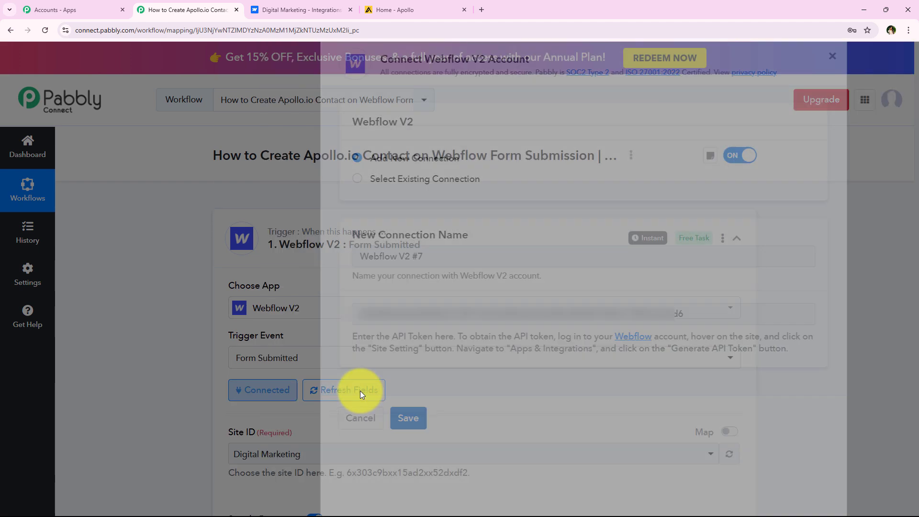
# Keep Digital Marketing as the trigger's Site ID, and save and send a test request to capture a form submission
pyautogui.scroll(-2, 145, 304)
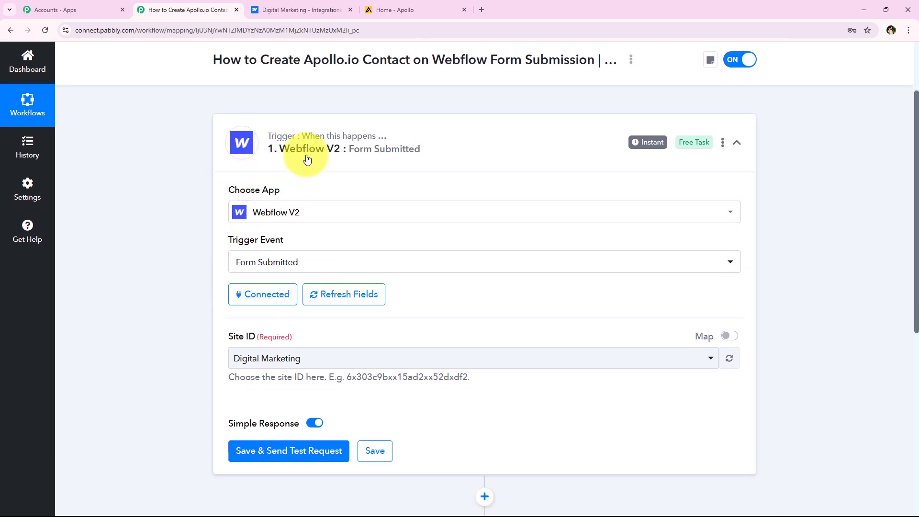
pyautogui.scroll(-1, 116, 323)
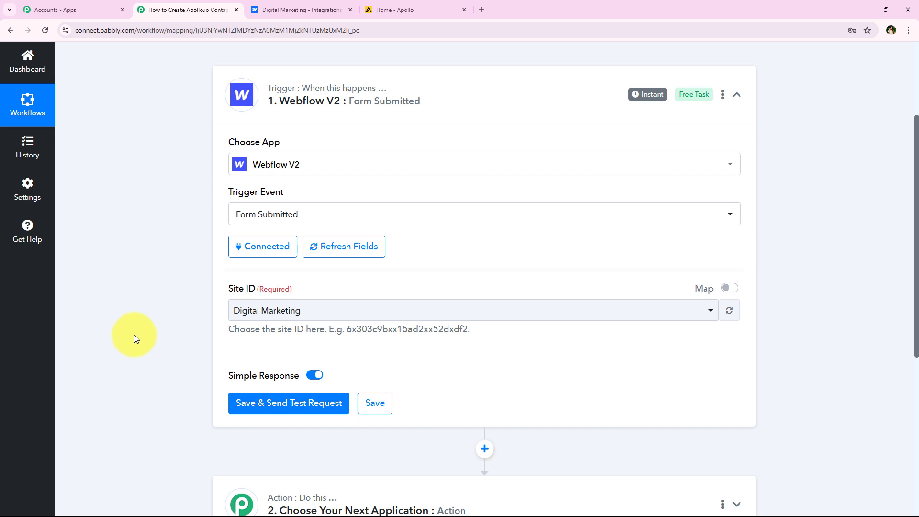
pyautogui.click(253, 311)
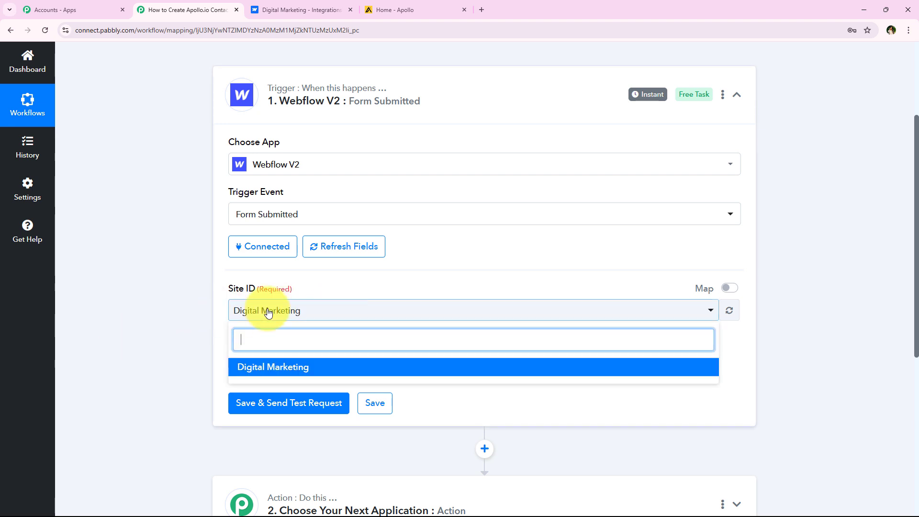
pyautogui.click(305, 309)
pyautogui.scroll(-2, 225, 311)
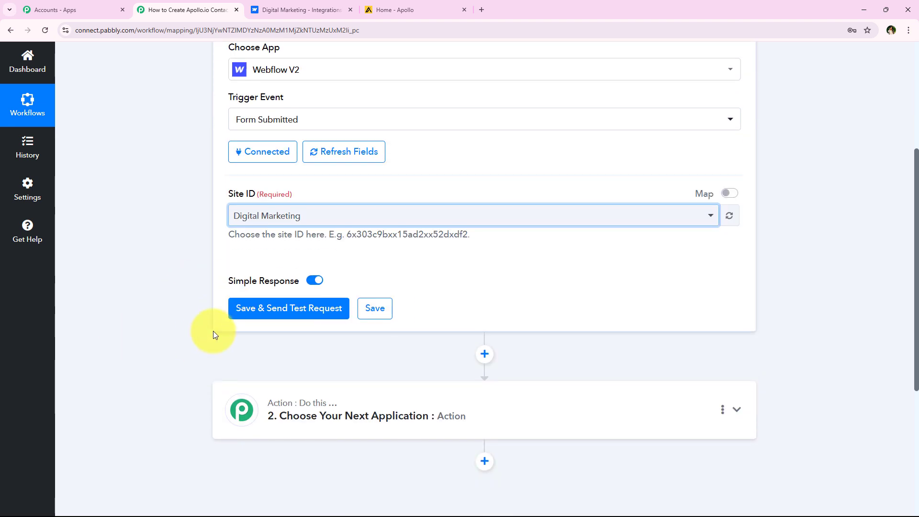
pyautogui.click(312, 308)
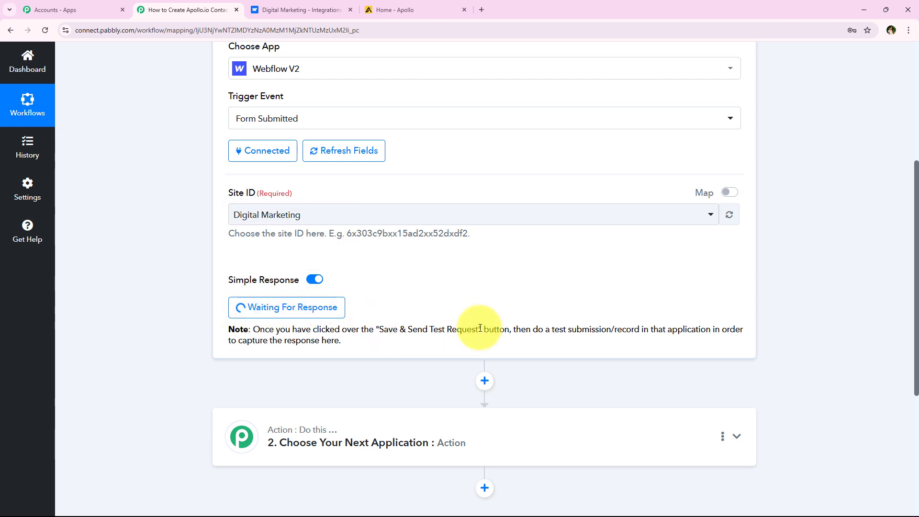
pyautogui.moveTo(531, 329); pyautogui.dragTo(643, 330)
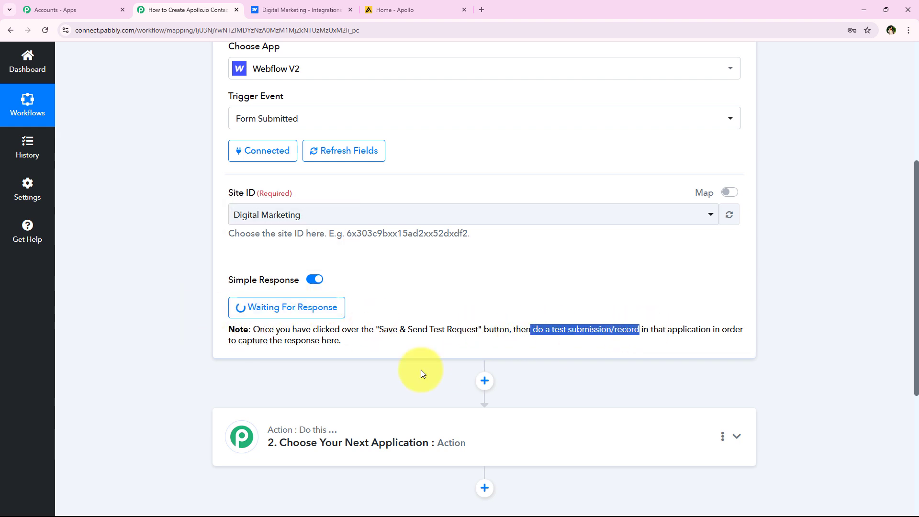
pyautogui.click(186, 388)
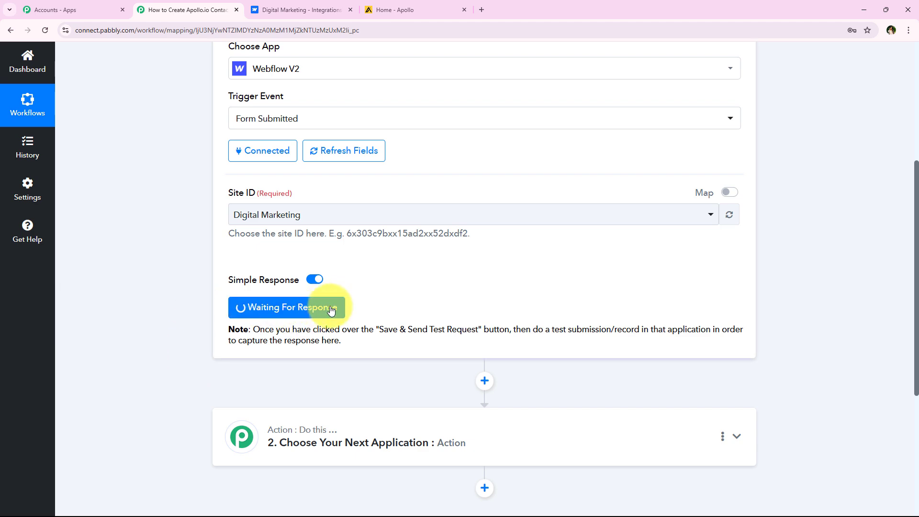
# Switch to Webflow and publish the Digital Marketing site to the techno-institution.webflow.io staging domain
pyautogui.click(320, 6)
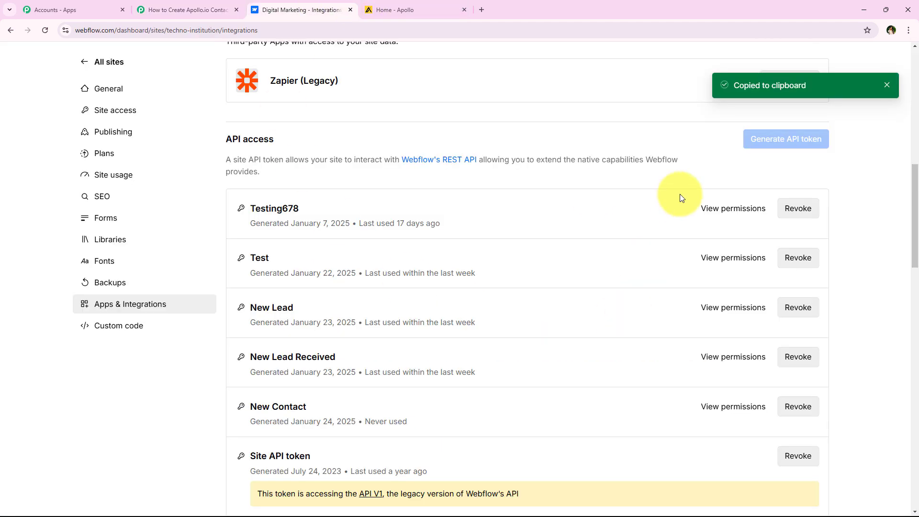
pyautogui.scroll(4, 555, 142)
pyautogui.scroll(5, 555, 142)
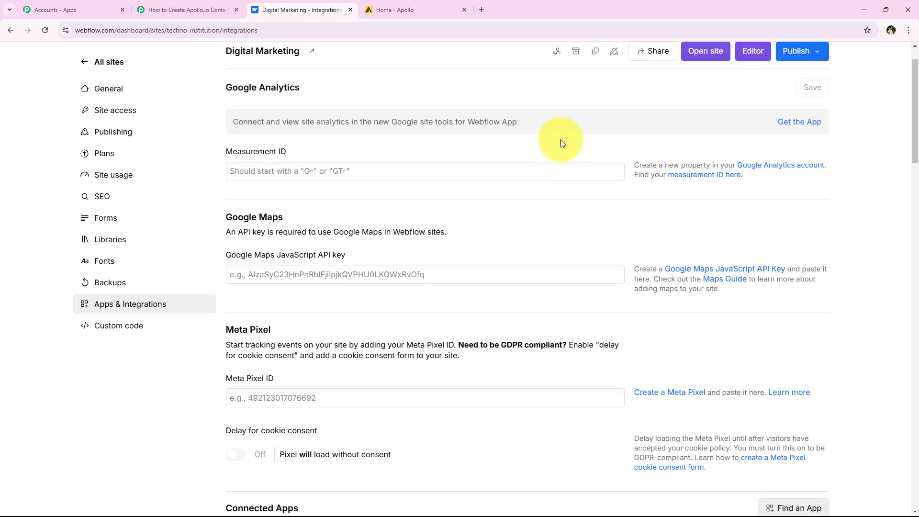
pyautogui.click(803, 51)
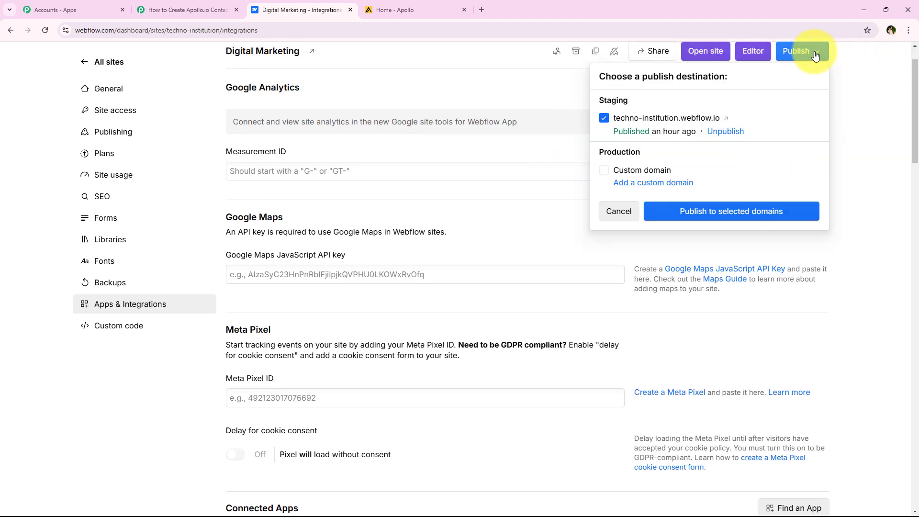
pyautogui.click(703, 211)
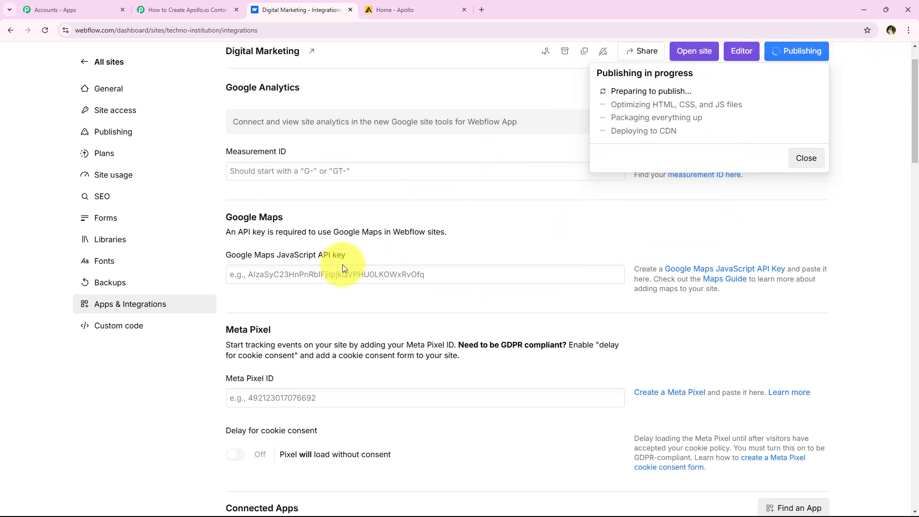
# Open the published techno-institution.webflow.io site from the publish destinations
pyautogui.scroll(-1, 340, 271)
pyautogui.scroll(-6, 336, 278)
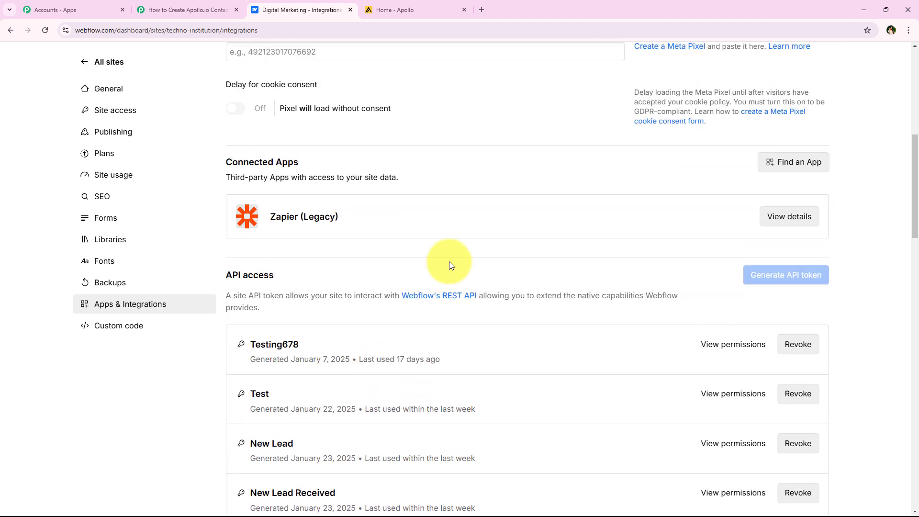
pyautogui.scroll(7, 459, 152)
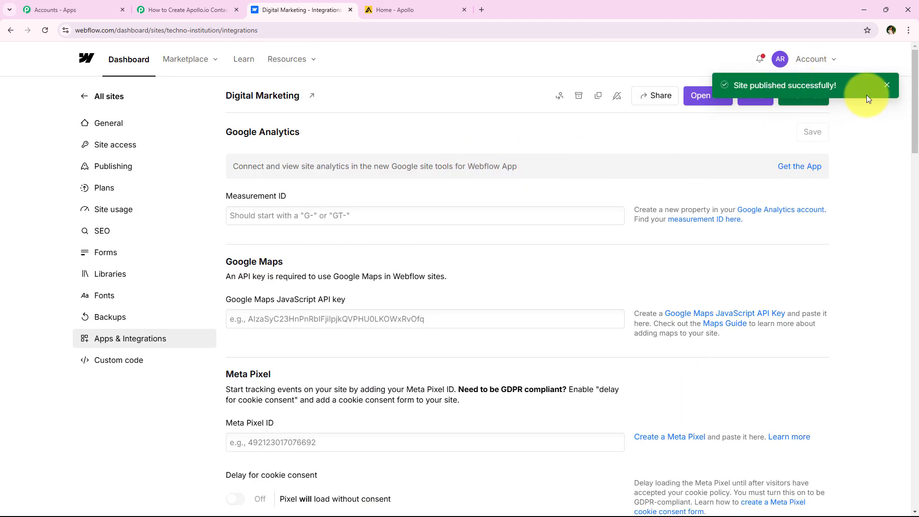
pyautogui.click(882, 89)
pyautogui.click(819, 105)
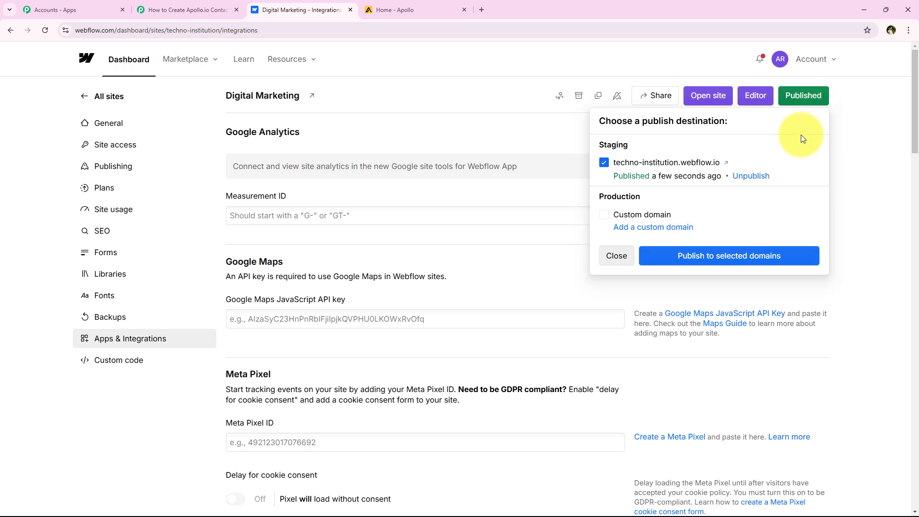
pyautogui.click(727, 167)
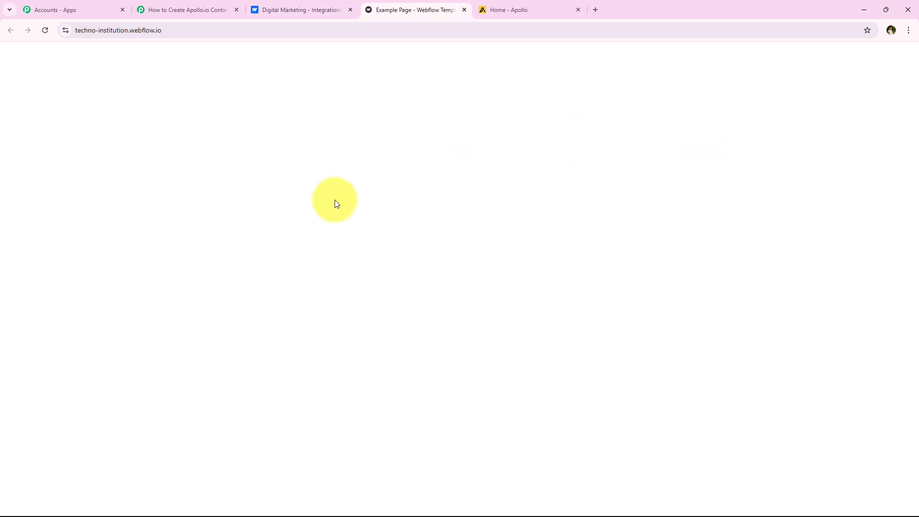
# Open the published site's /hr page and autofill the form's first name, last name, mobile number and email with a saved test contact
pyautogui.click(200, 33)
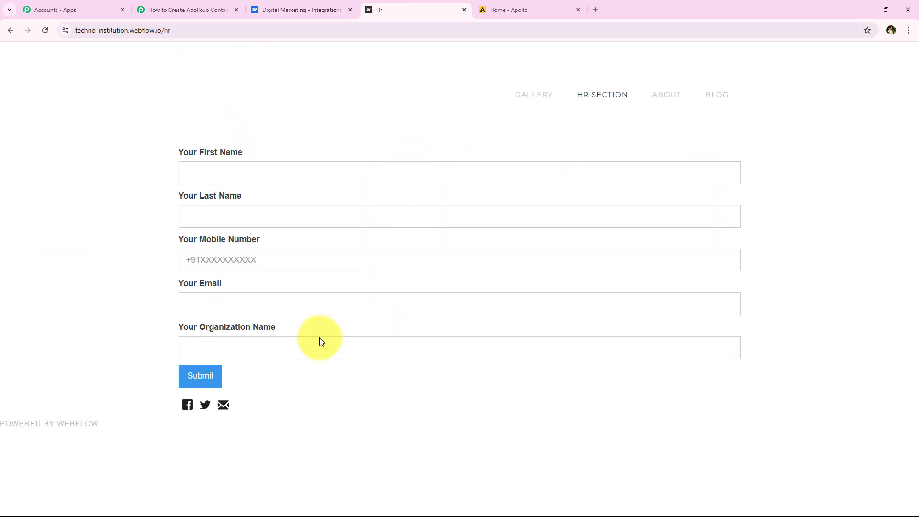
pyautogui.click(242, 172)
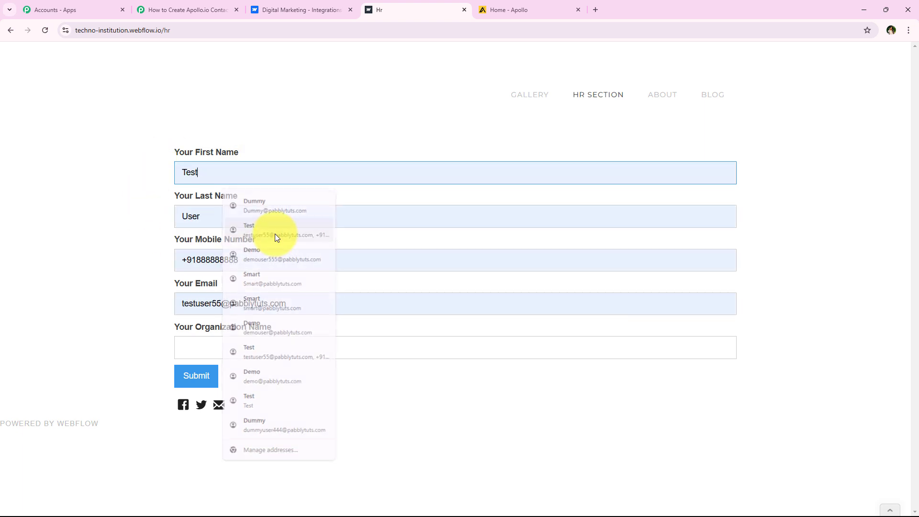
pyautogui.click(275, 233)
pyautogui.moveTo(162, 152); pyautogui.dragTo(266, 153)
pyautogui.click(266, 153)
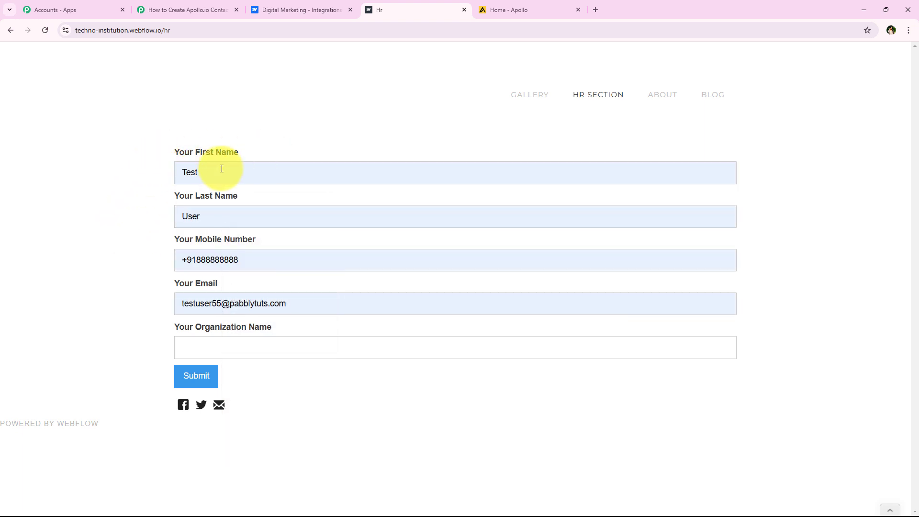
pyautogui.doubleClick(182, 220)
# Complete the mobile number, enter Pabbly Tuts as the organization name, and submit the HR form
pyautogui.click(242, 259)
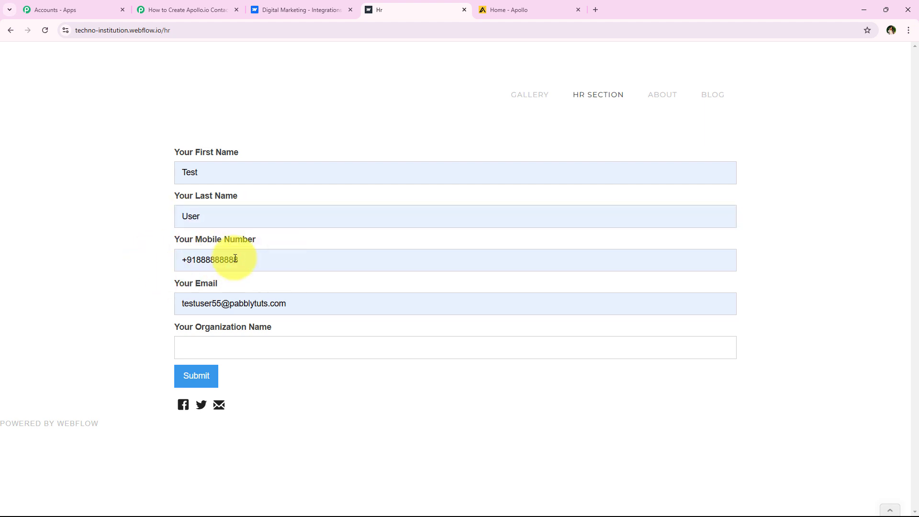
pyautogui.write('8')
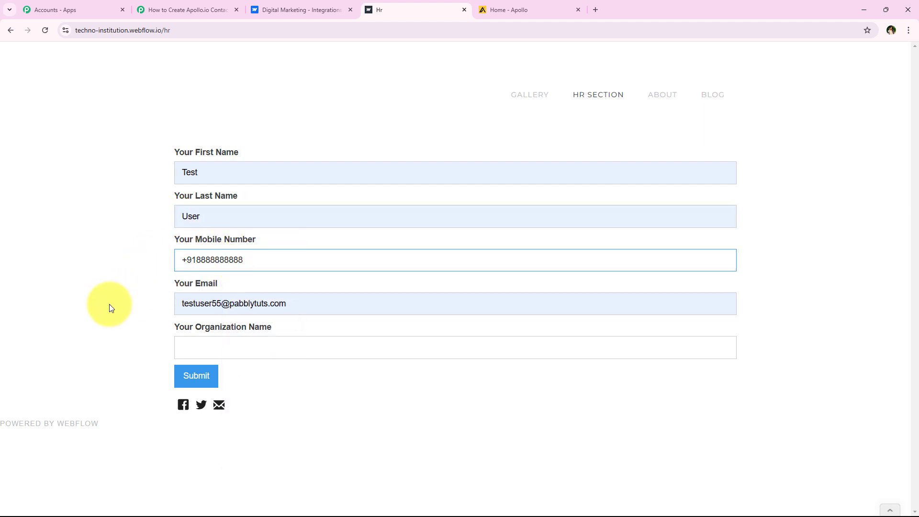
pyautogui.click(121, 301)
pyautogui.click(242, 343)
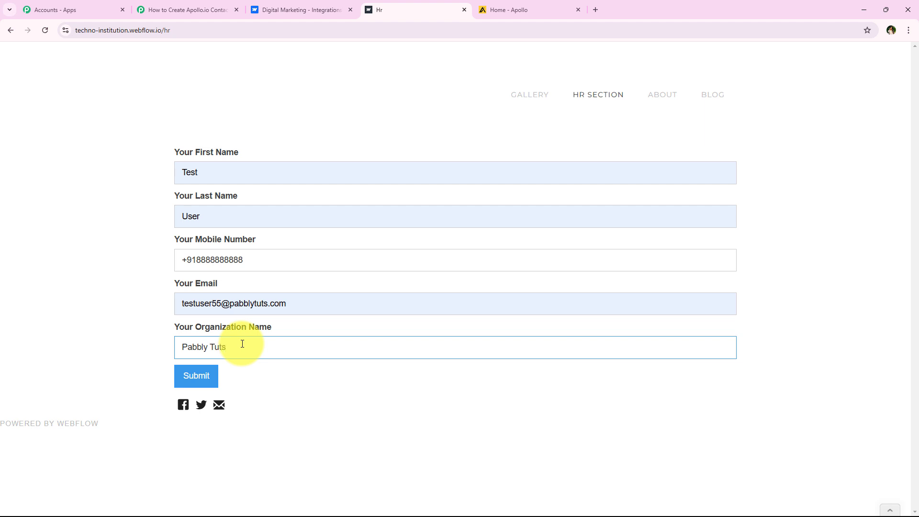
pyautogui.click(192, 379)
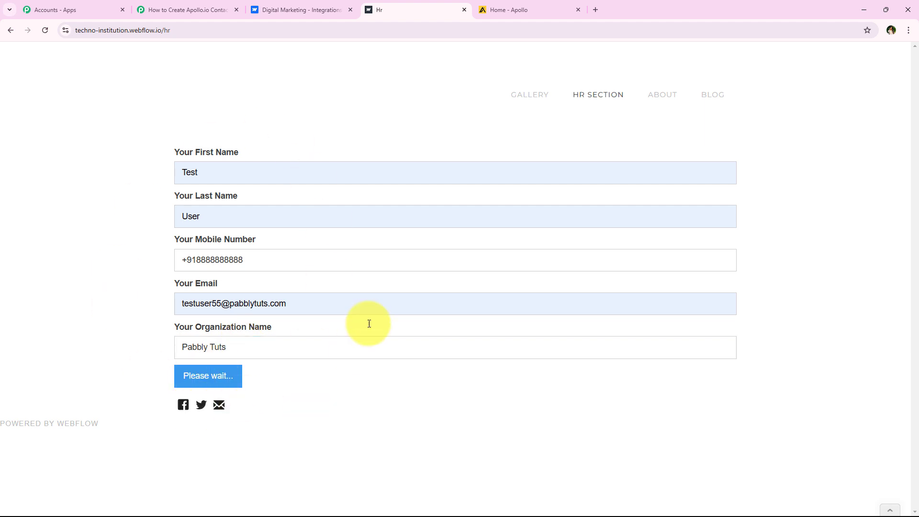
pyautogui.moveTo(364, 164); pyautogui.dragTo(644, 174)
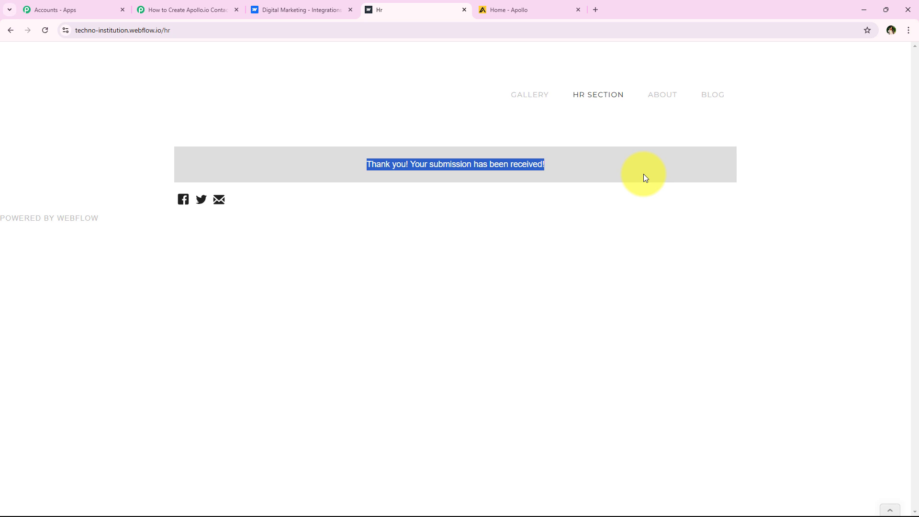
pyautogui.click(469, 370)
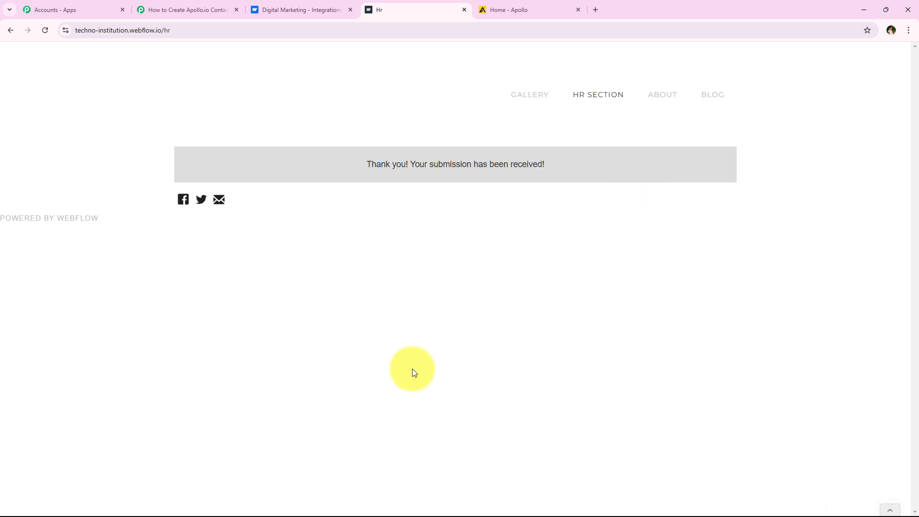
# Switch to Pabbly Connect and check the captured response's organization, mobile number, last name, first name and email values against the submitted form
pyautogui.click(155, 5)
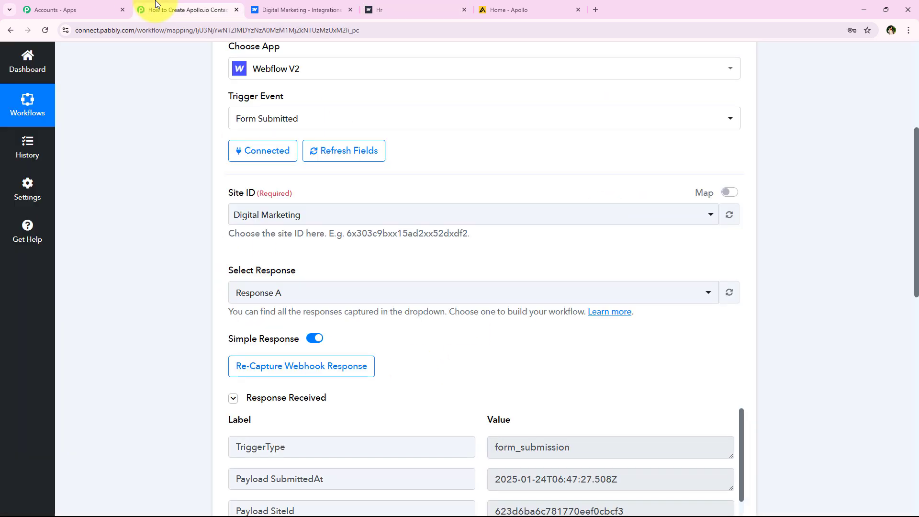
pyautogui.scroll(-6, 159, 129)
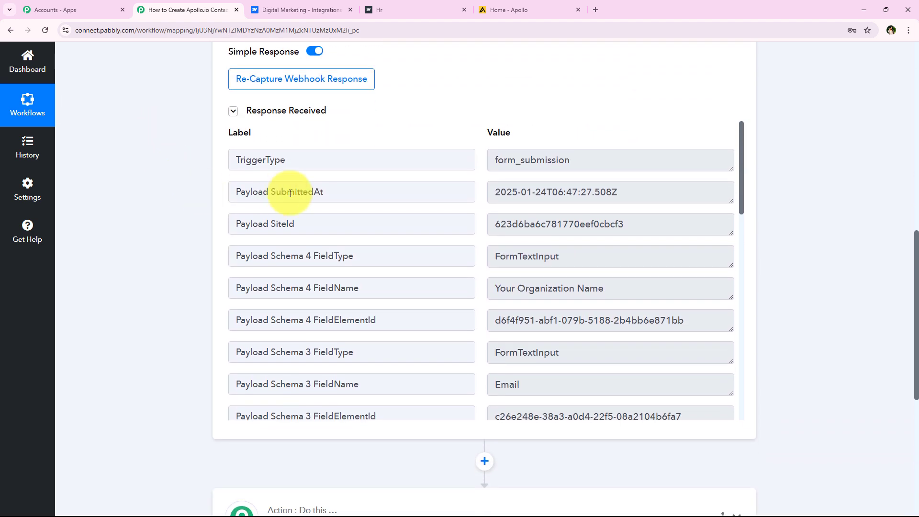
pyautogui.scroll(-11, 479, 277)
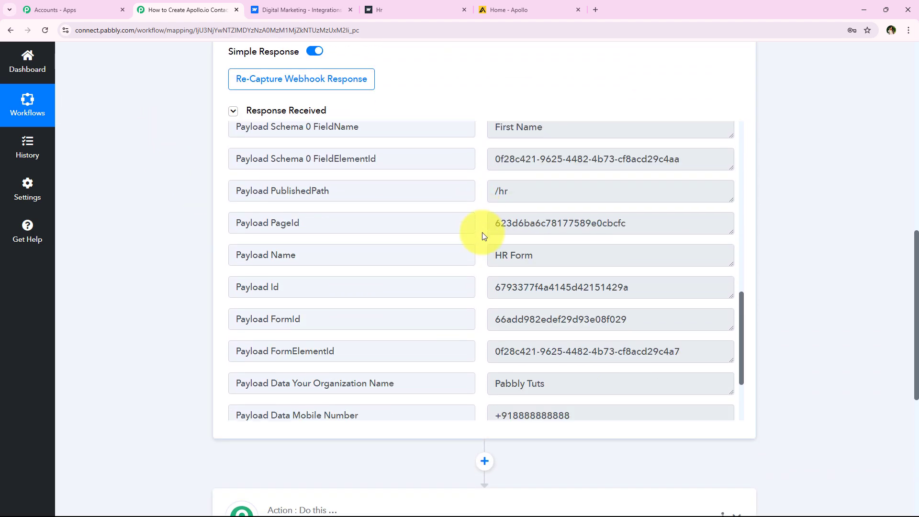
pyautogui.scroll(-3, 482, 235)
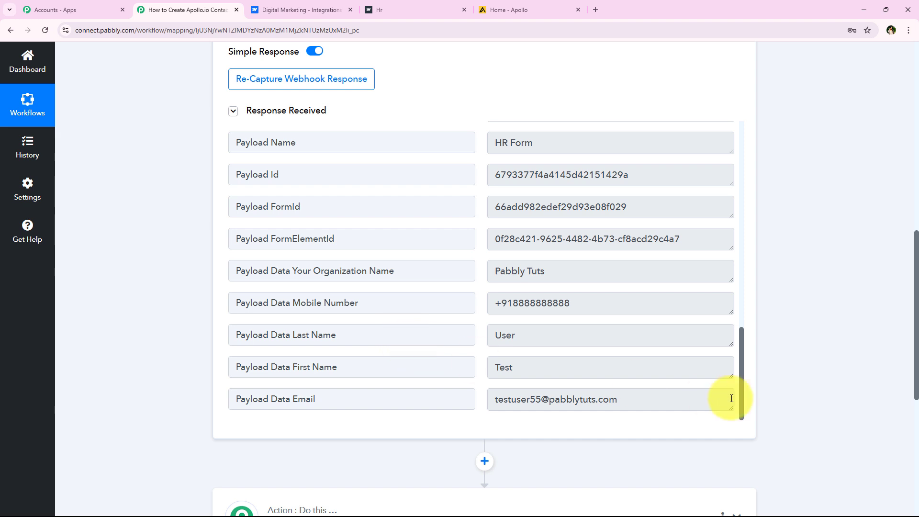
pyautogui.moveTo(718, 398); pyautogui.dragTo(424, 429)
pyautogui.doubleClick(622, 367)
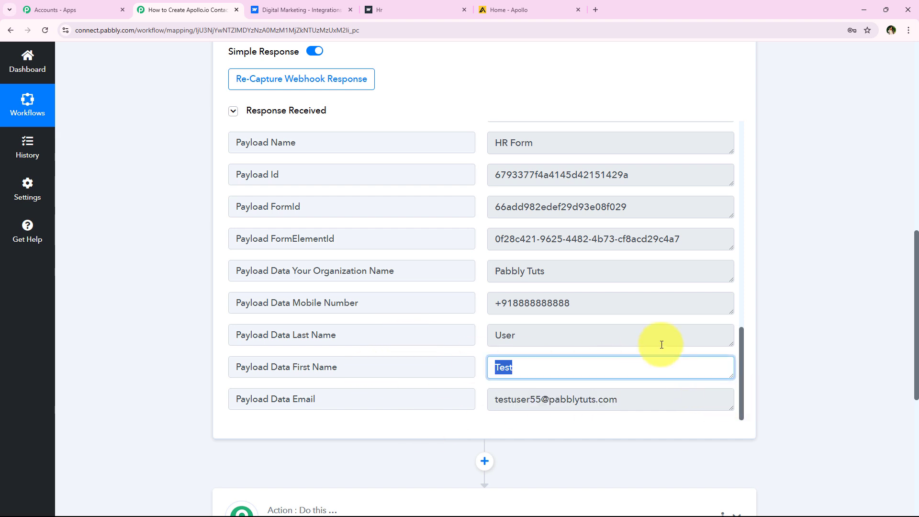
pyautogui.doubleClick(661, 344)
pyautogui.doubleClick(605, 302)
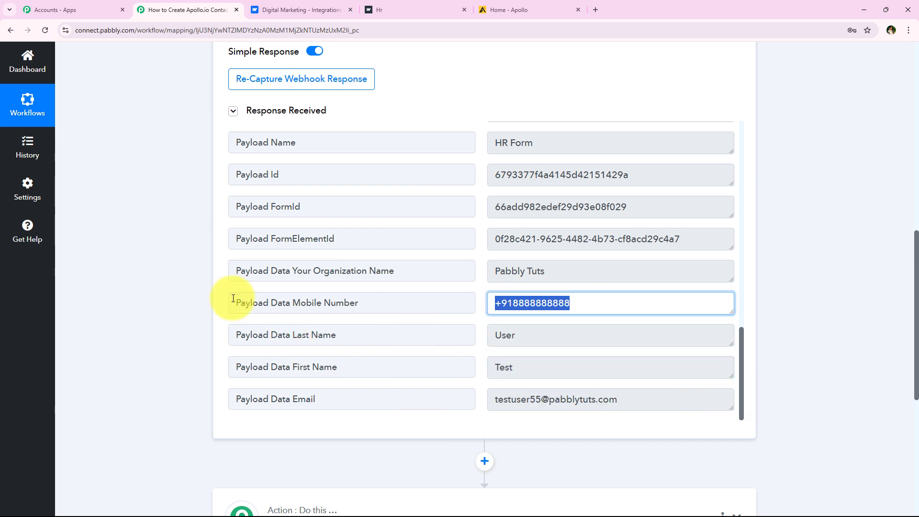
pyautogui.tripleClick(633, 266)
pyautogui.click(150, 342)
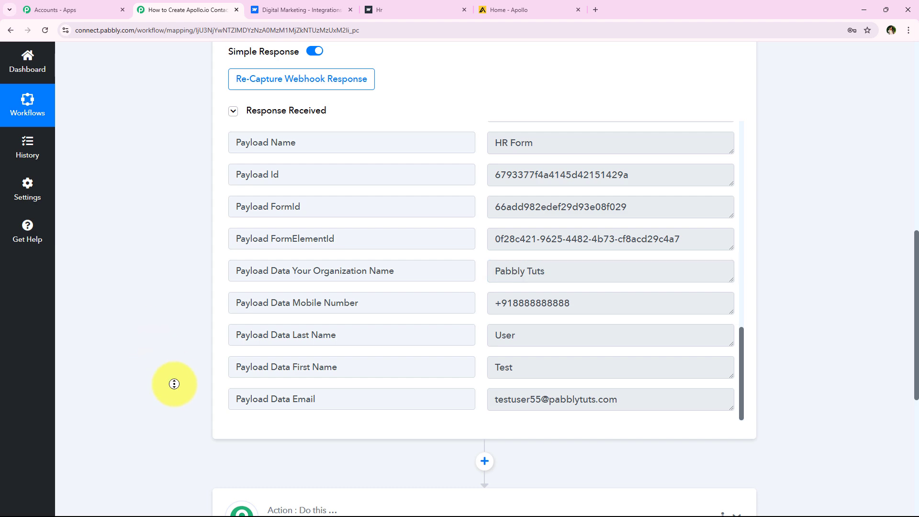
# Collapse the Webflow V2 trigger step and review the workflow's title
pyautogui.scroll(10, 181, 312)
pyautogui.click(420, 249)
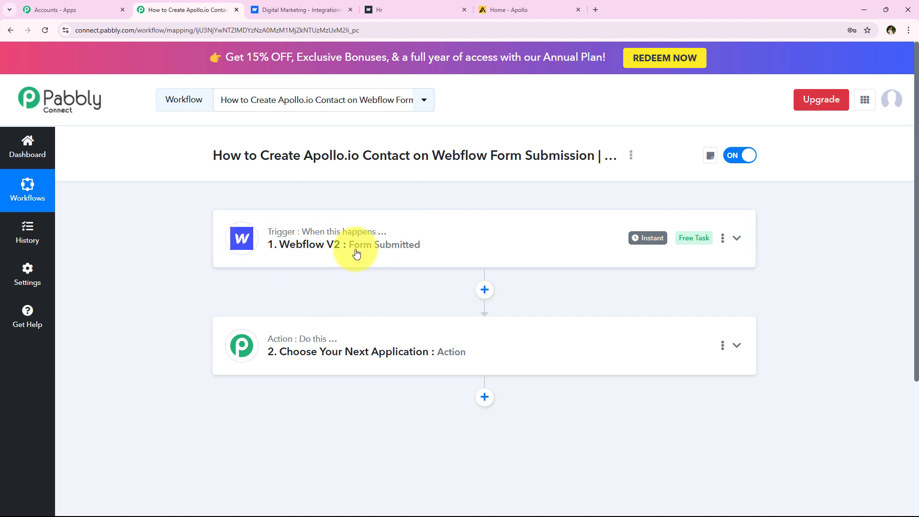
pyautogui.moveTo(352, 252); pyautogui.dragTo(429, 252)
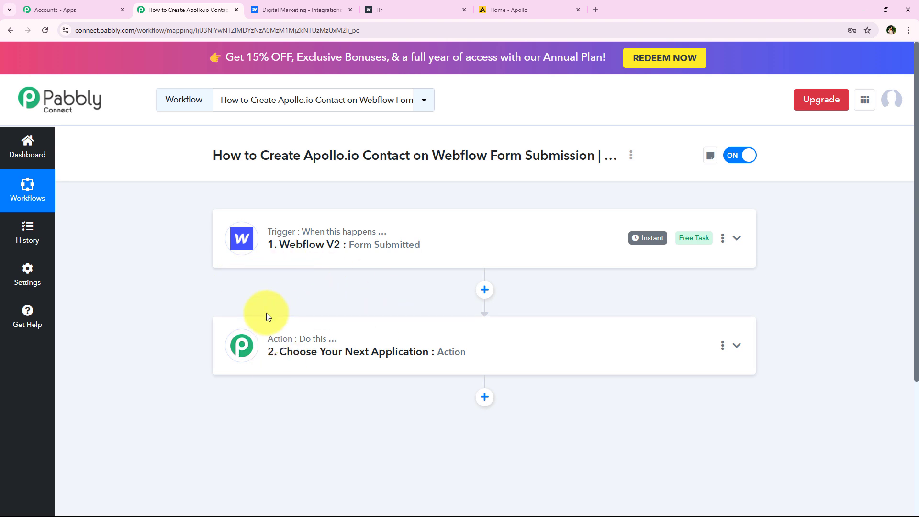
pyautogui.moveTo(261, 157); pyautogui.dragTo(585, 171)
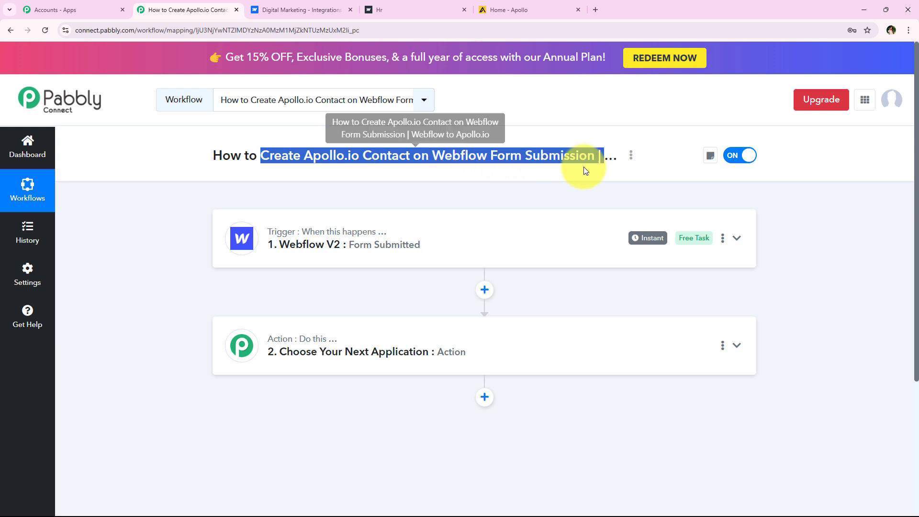
# Set the second step's app to Apollo with Create Contact as its action event
pyautogui.click(328, 352)
pyautogui.scroll(-3, 305, 361)
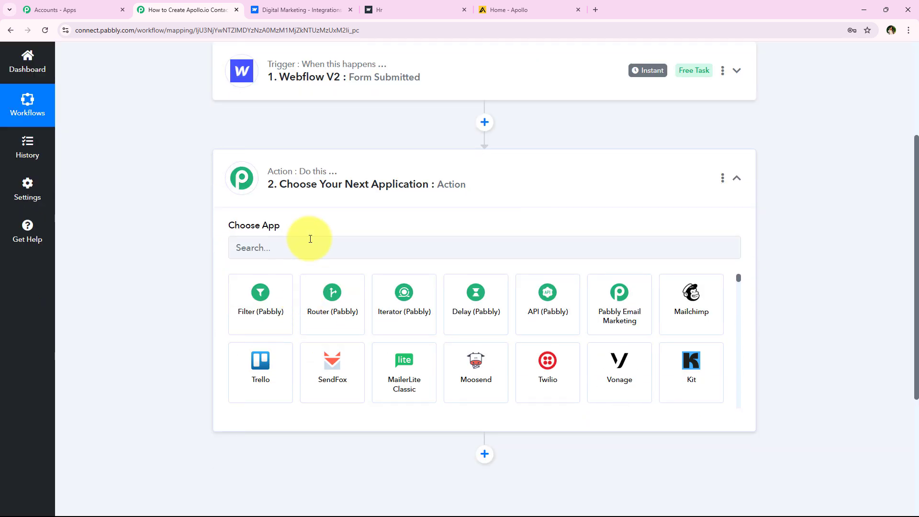
pyautogui.click(310, 239)
pyautogui.write('Ap')
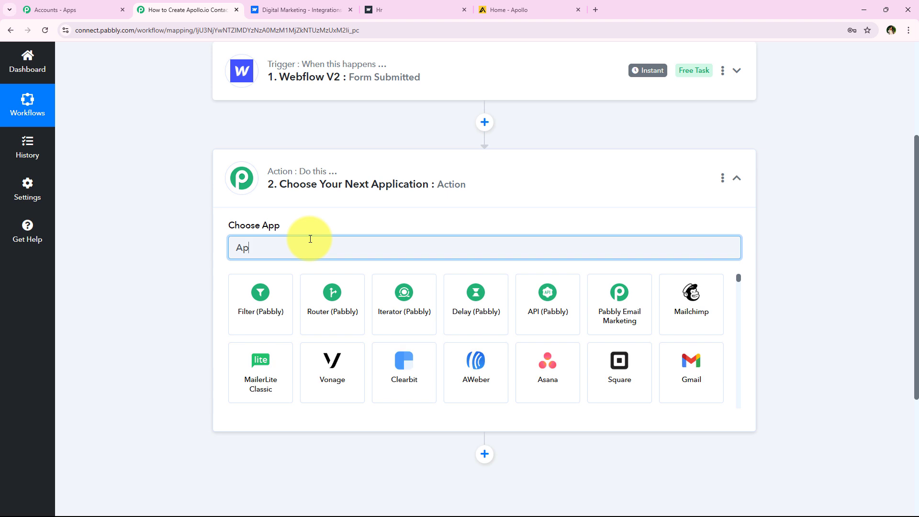
pyautogui.write('ollo')
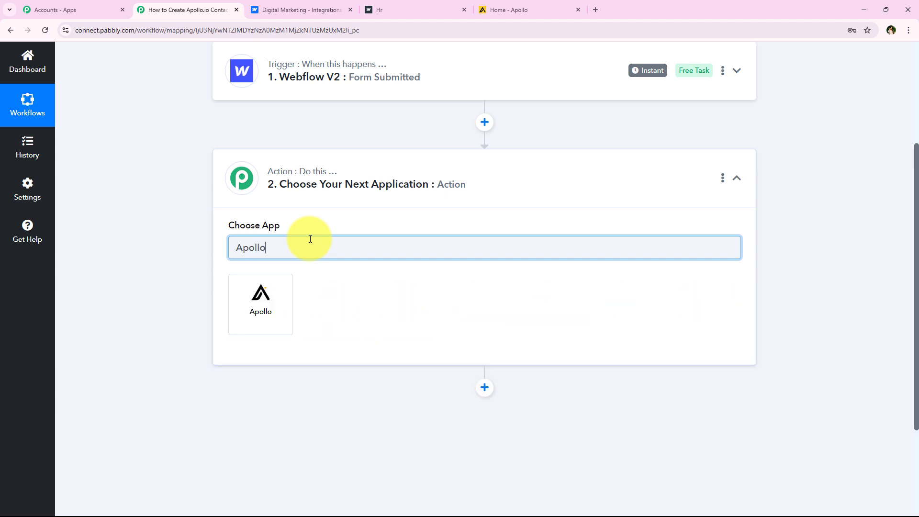
pyautogui.click(250, 325)
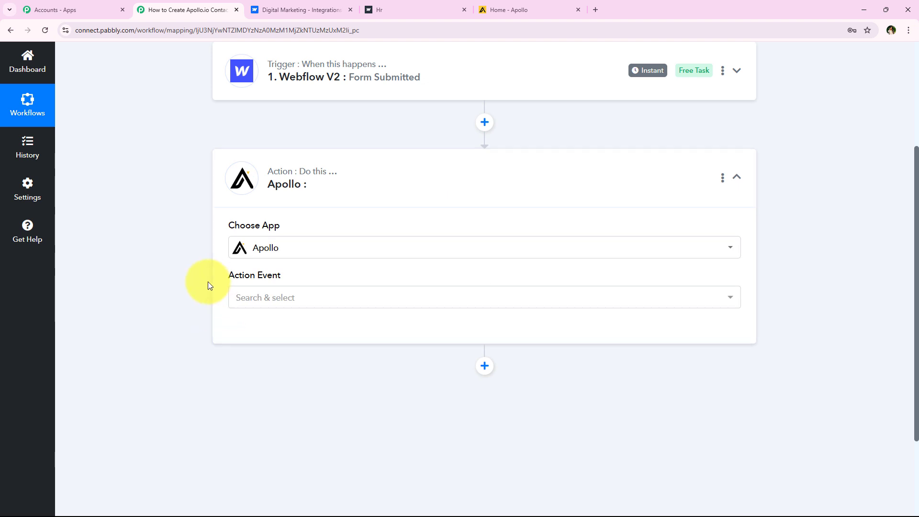
pyautogui.click(258, 295)
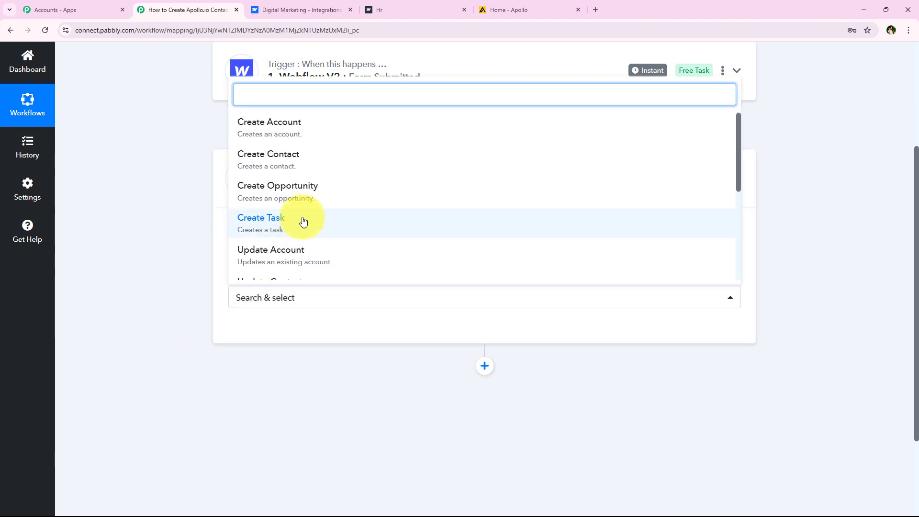
pyautogui.click(317, 161)
# Start adding a new Apollo connection for the action and open the API keys page of the Apollo developer portal through its API key link
pyautogui.click(259, 330)
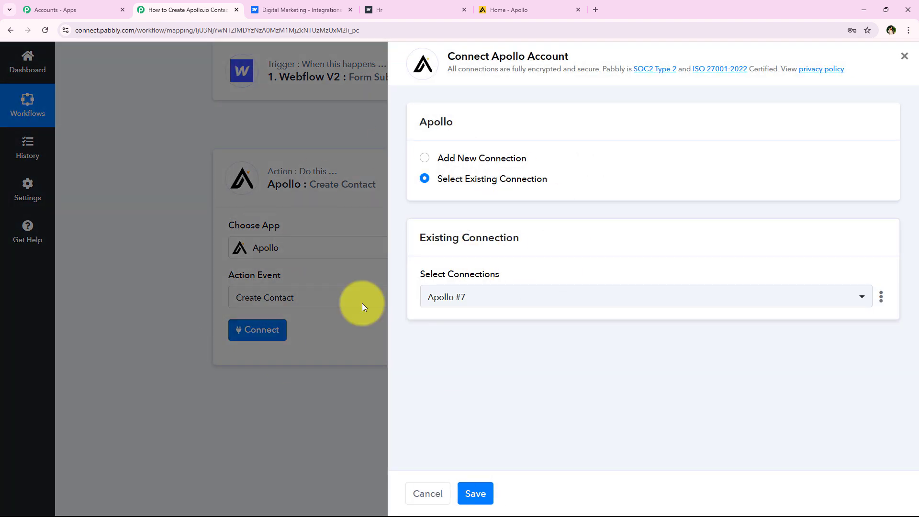
pyautogui.click(443, 182)
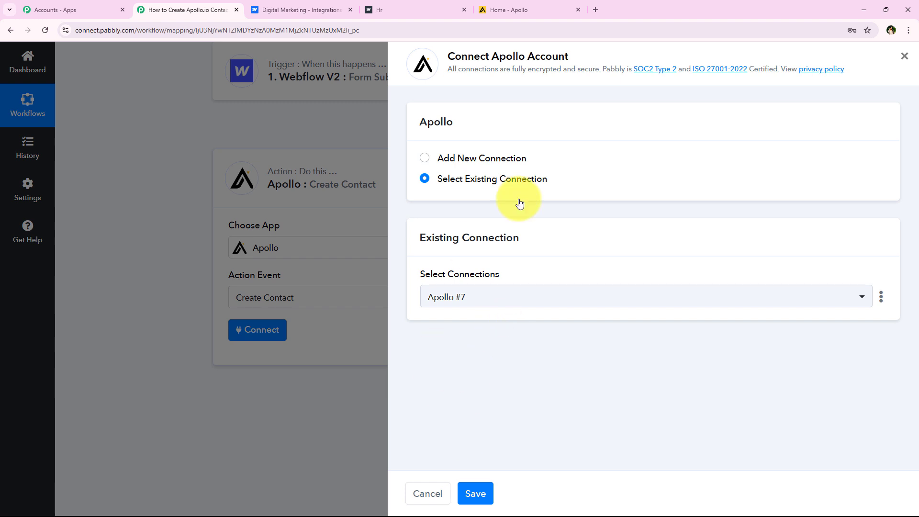
pyautogui.click(513, 157)
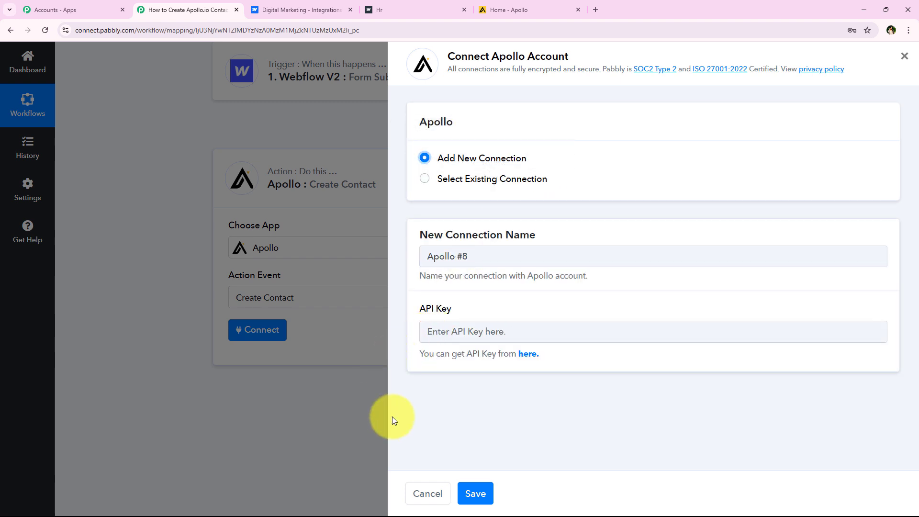
pyautogui.moveTo(411, 354); pyautogui.dragTo(608, 355)
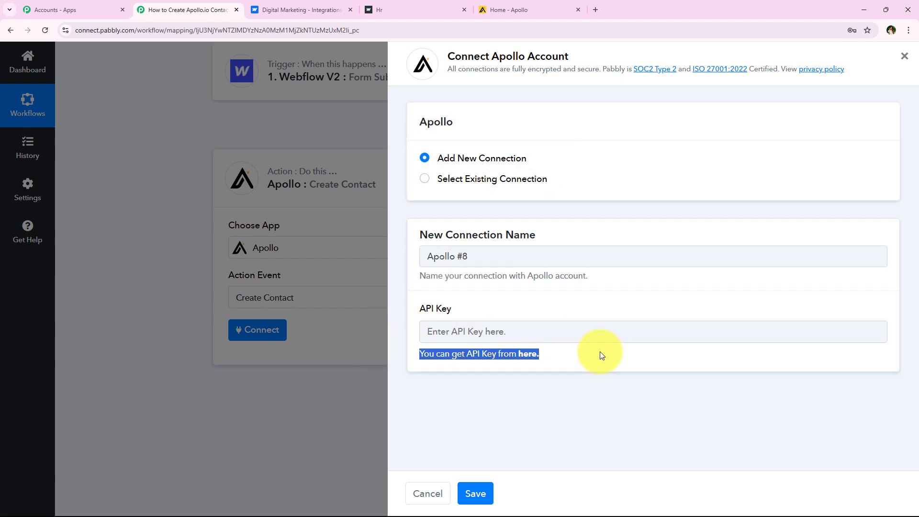
pyautogui.click(601, 356)
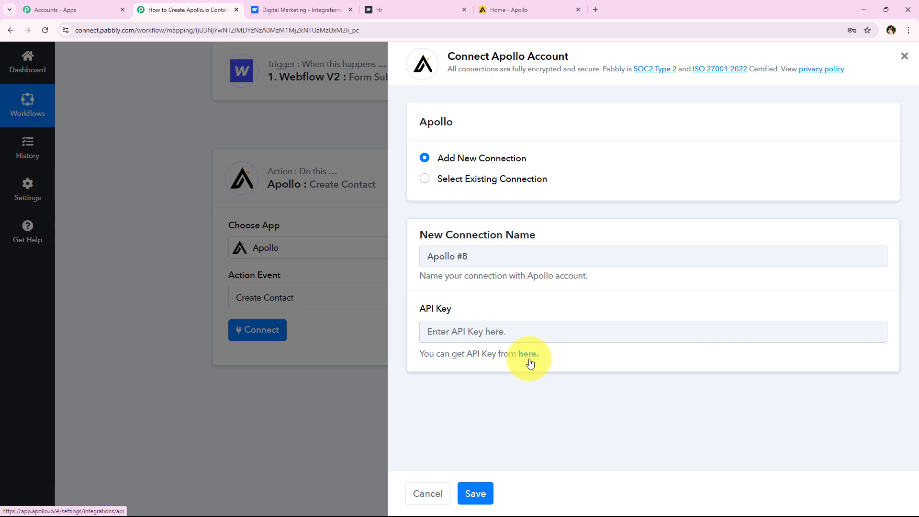
pyautogui.click(537, 357)
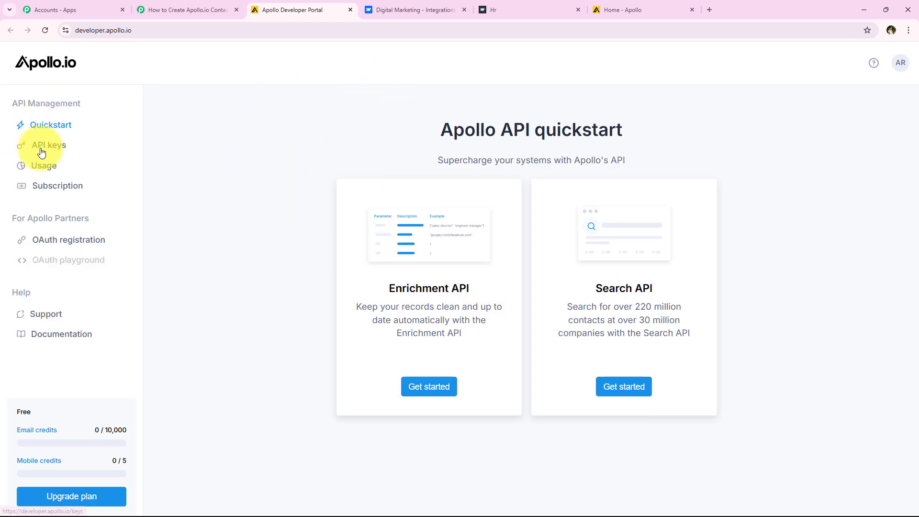
pyautogui.click(62, 147)
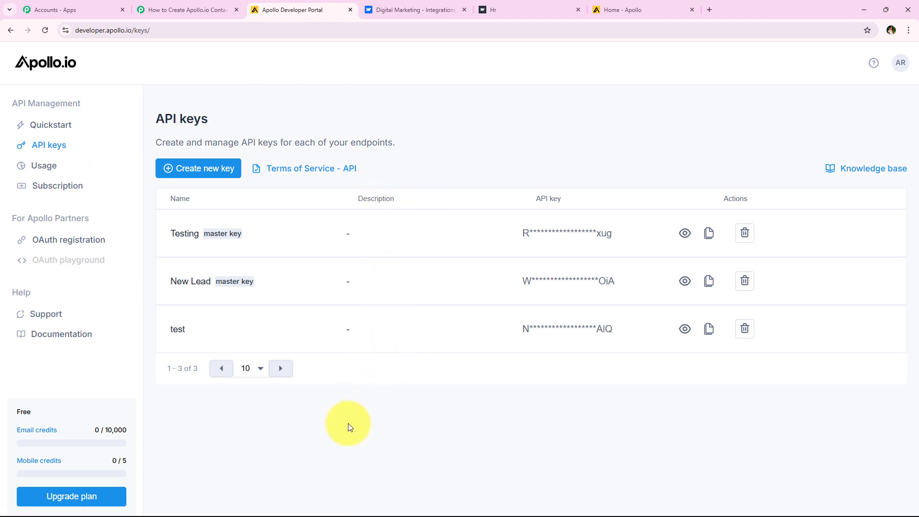
# Start creating a new API key and name it New Contact, leaving the description blank
pyautogui.click(190, 175)
pyautogui.click(288, 220)
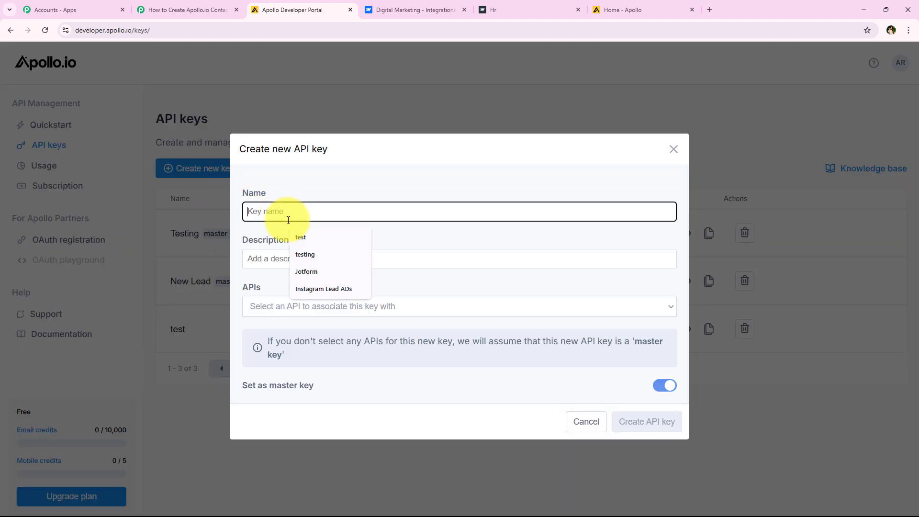
pyautogui.write('New Contact')
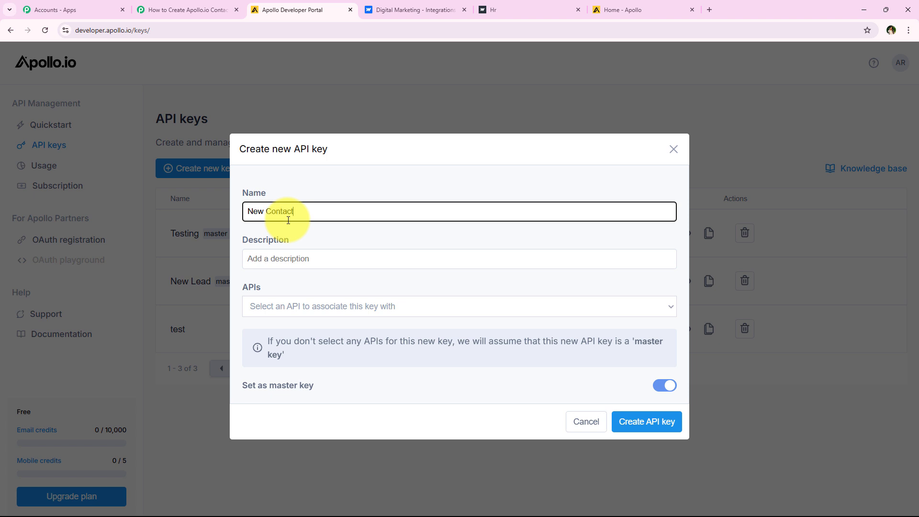
pyautogui.click(301, 252)
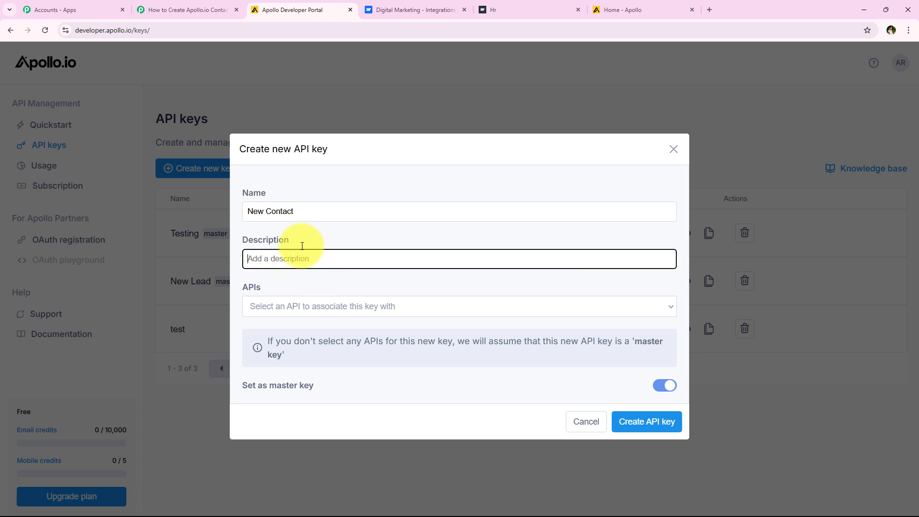
pyautogui.click(343, 244)
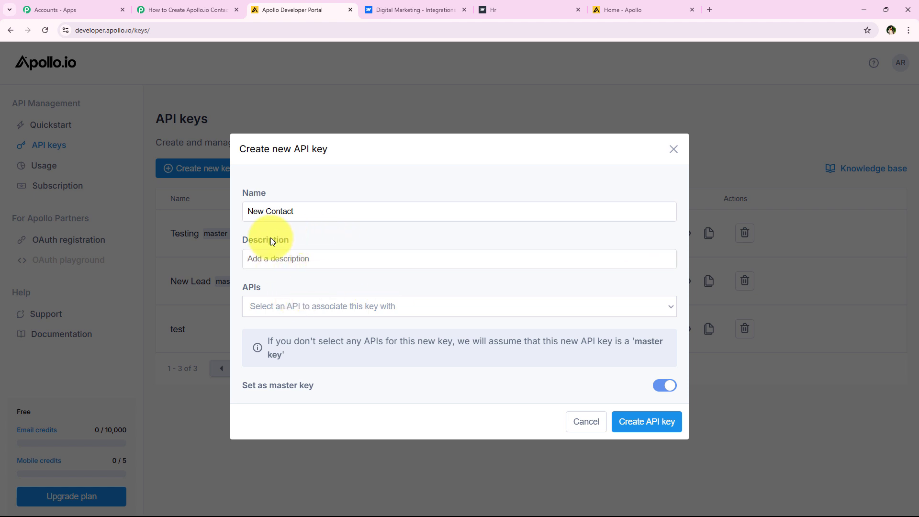
# Associate the New Contact key with the api/v1/contacts/create API and create the key
pyautogui.moveTo(273, 289); pyautogui.dragTo(271, 306)
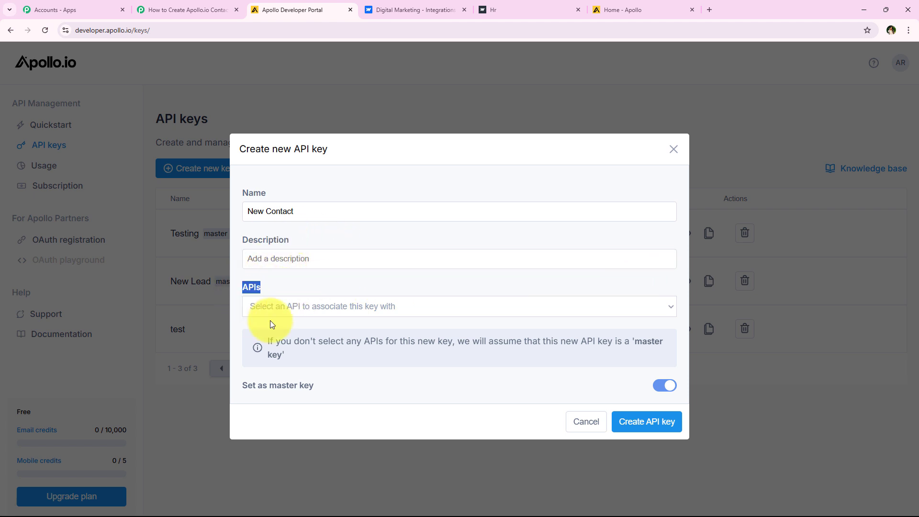
pyautogui.click(270, 306)
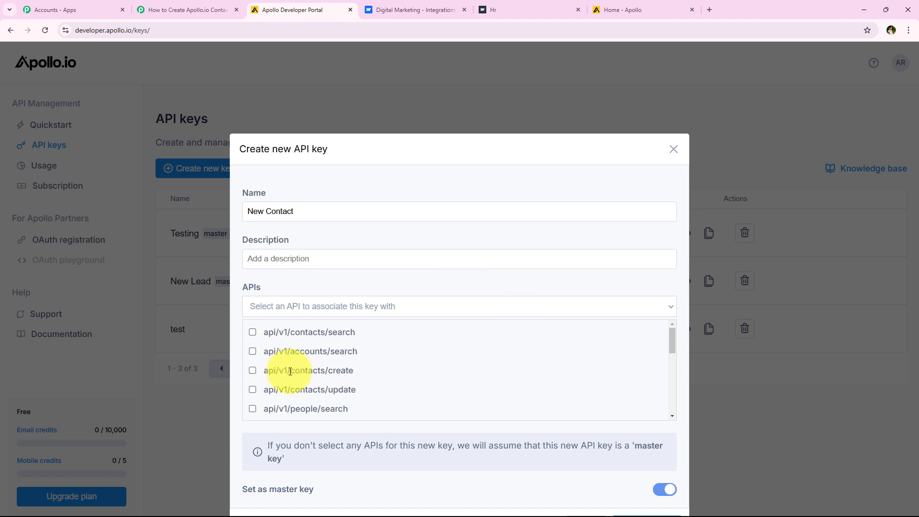
pyautogui.click(253, 371)
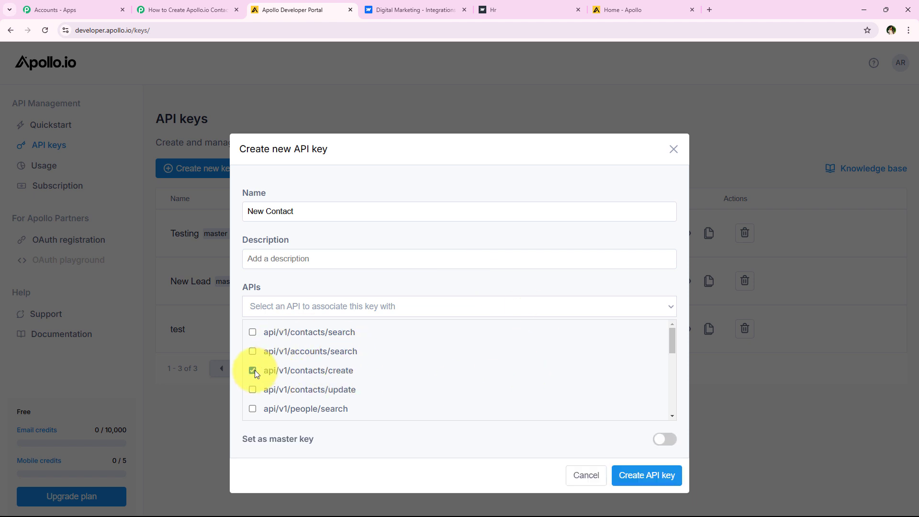
pyautogui.click(185, 9)
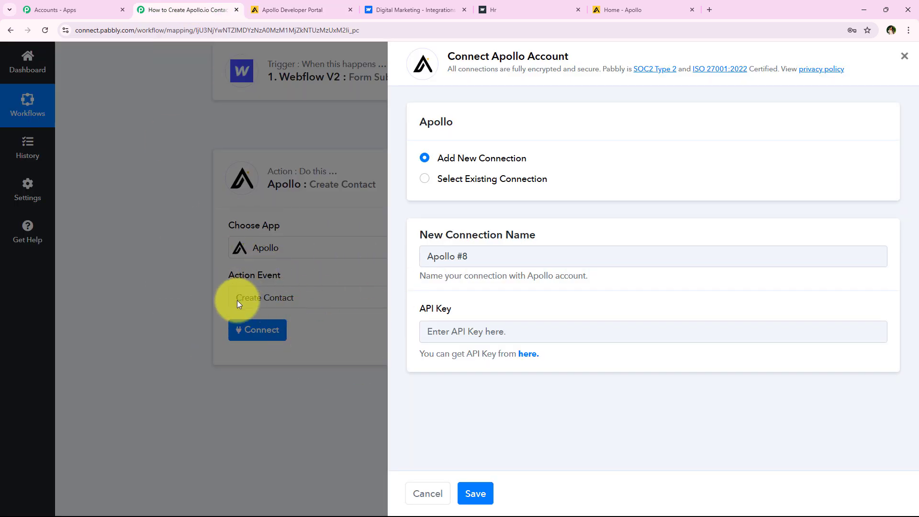
pyautogui.click(618, 10)
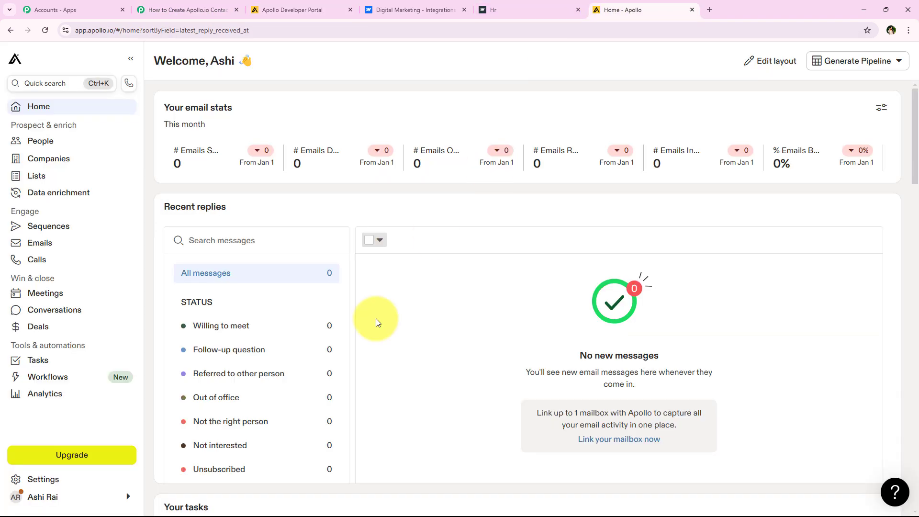
pyautogui.click(323, 6)
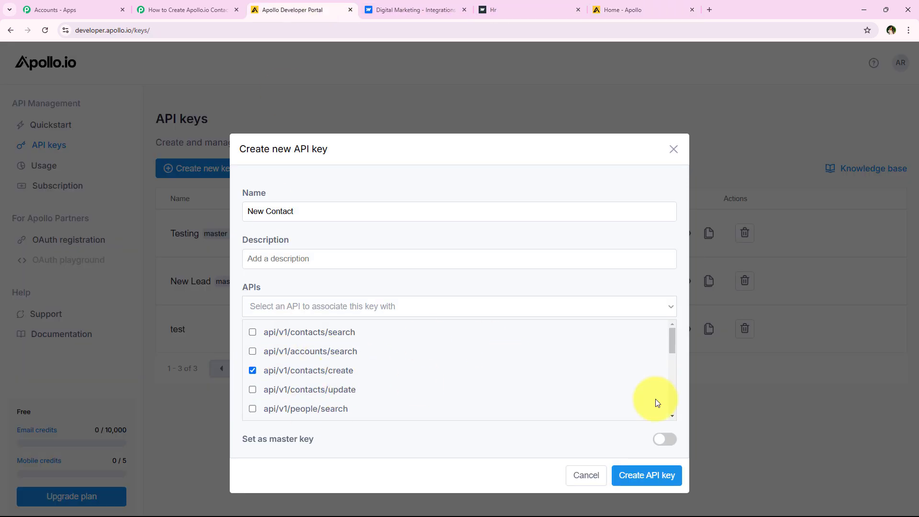
pyautogui.click(641, 476)
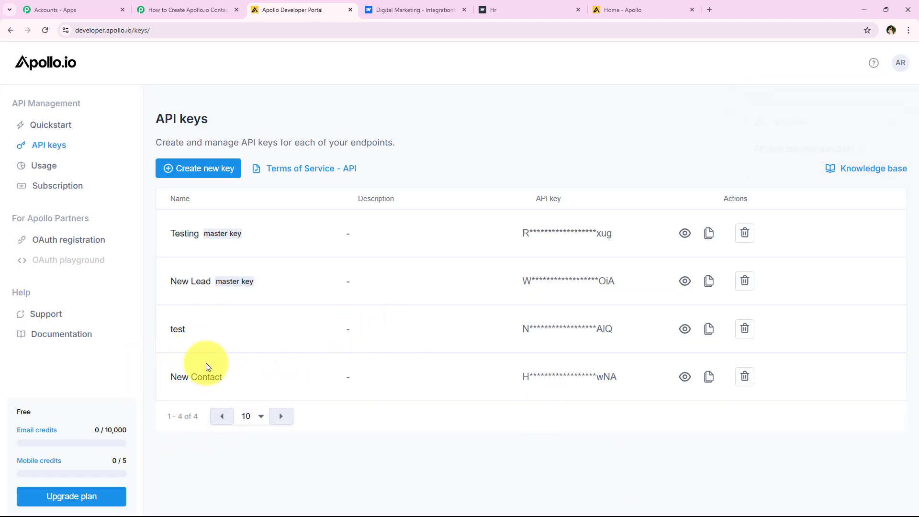
# Copy the New Contact API key, paste it into the API Key field of the new Apollo connection in Pabbly Connect, and save the connection
pyautogui.click(708, 376)
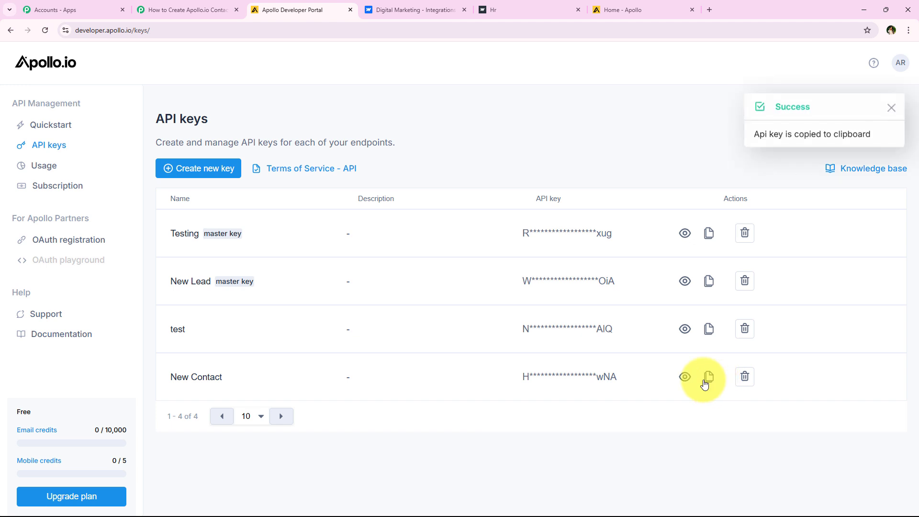
pyautogui.click(220, 9)
pyautogui.rightClick(462, 335)
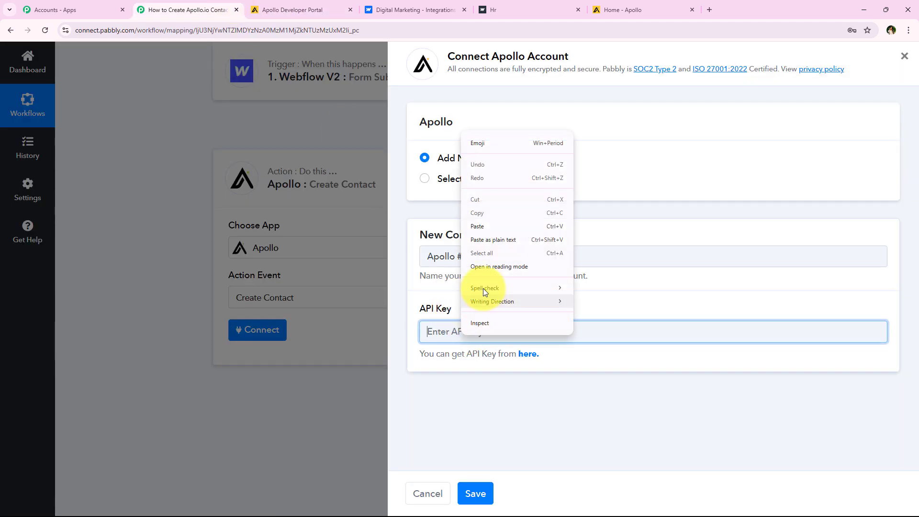
pyautogui.click(486, 223)
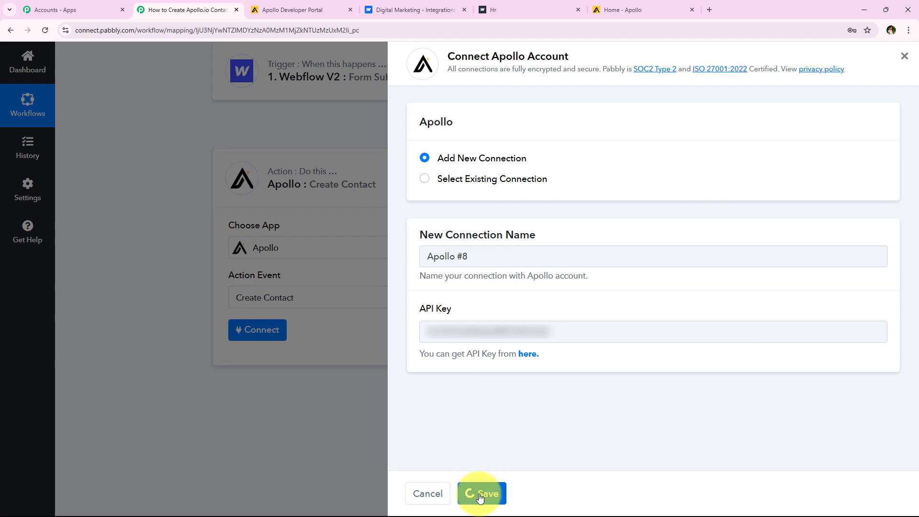
# Review the Create Contact action's required fields and check the first name value in the Webflow trigger's captured response
pyautogui.scroll(-1, 149, 361)
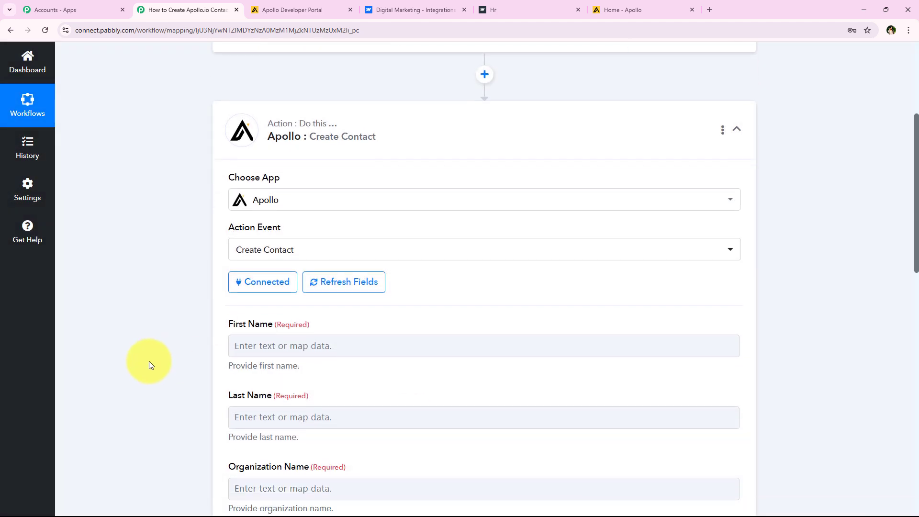
pyautogui.scroll(-2, 149, 364)
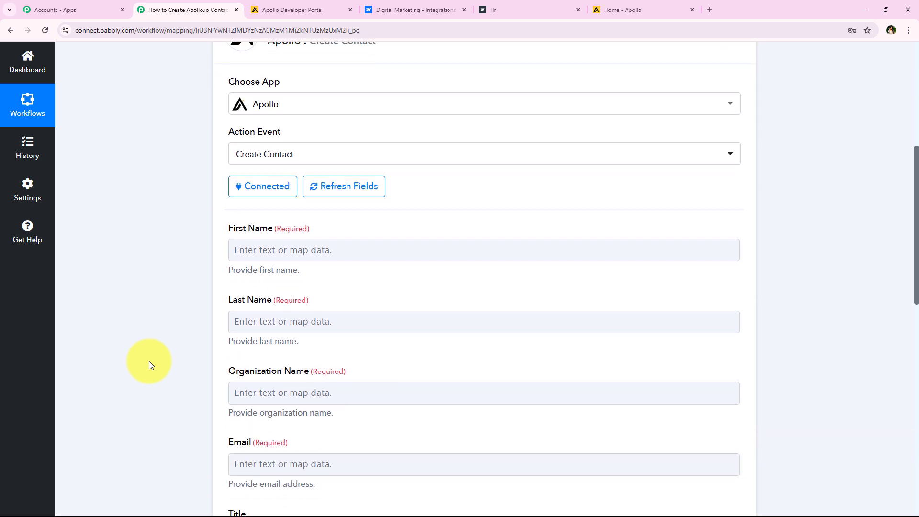
pyautogui.scroll(-1, 150, 365)
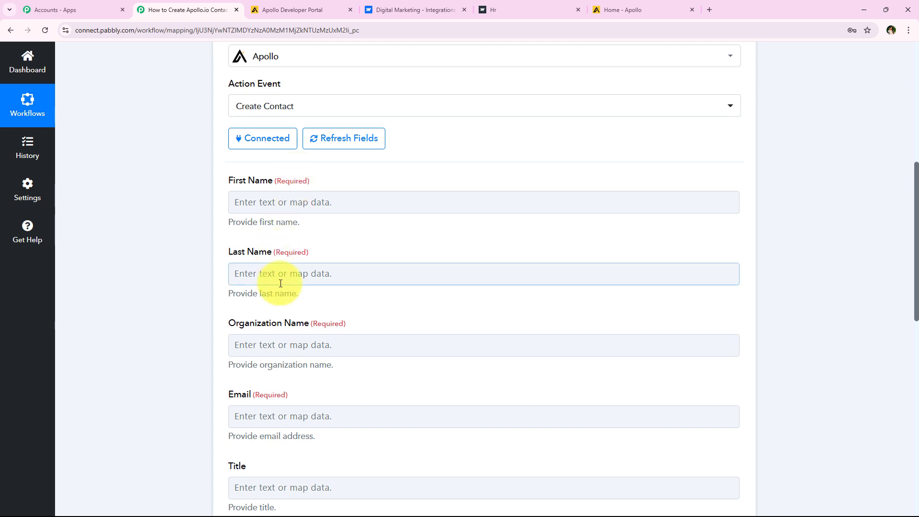
pyautogui.click(287, 337)
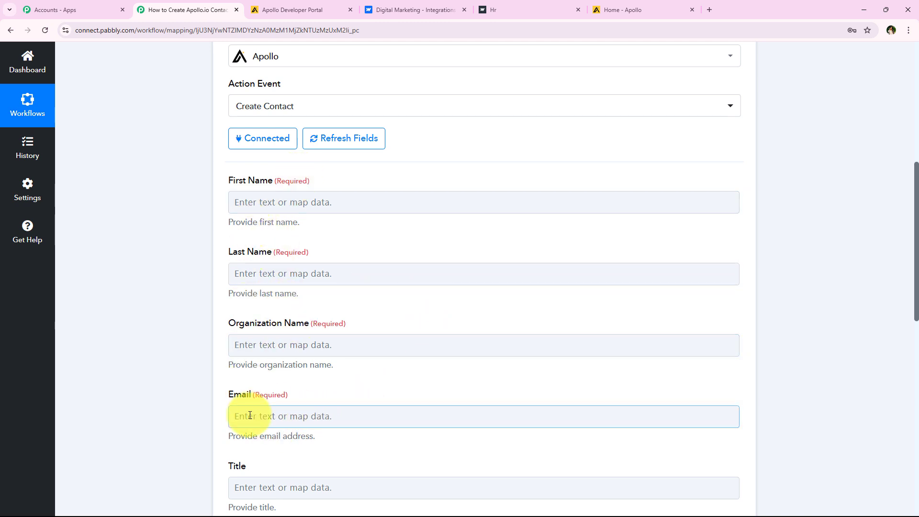
pyautogui.scroll(5, 237, 409)
pyautogui.scroll(2, 287, 287)
pyautogui.click(303, 262)
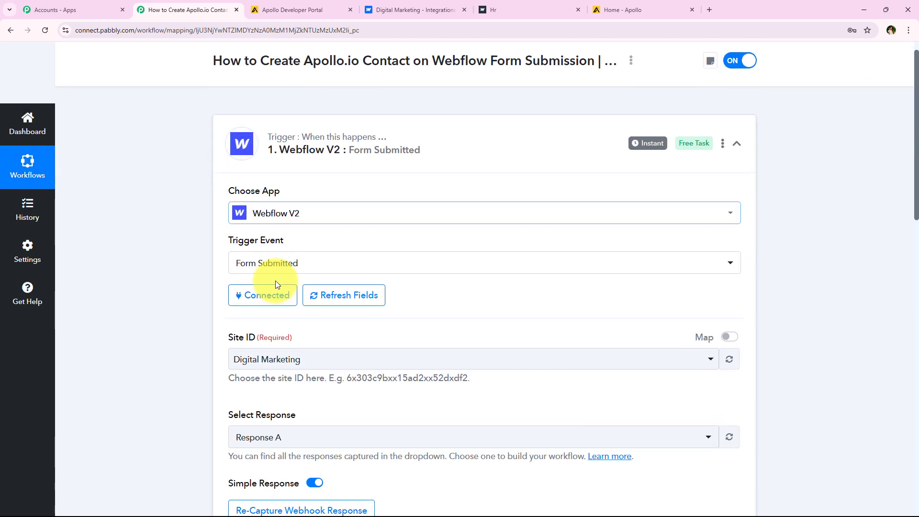
pyautogui.scroll(-5, 254, 325)
pyautogui.scroll(-6, 254, 325)
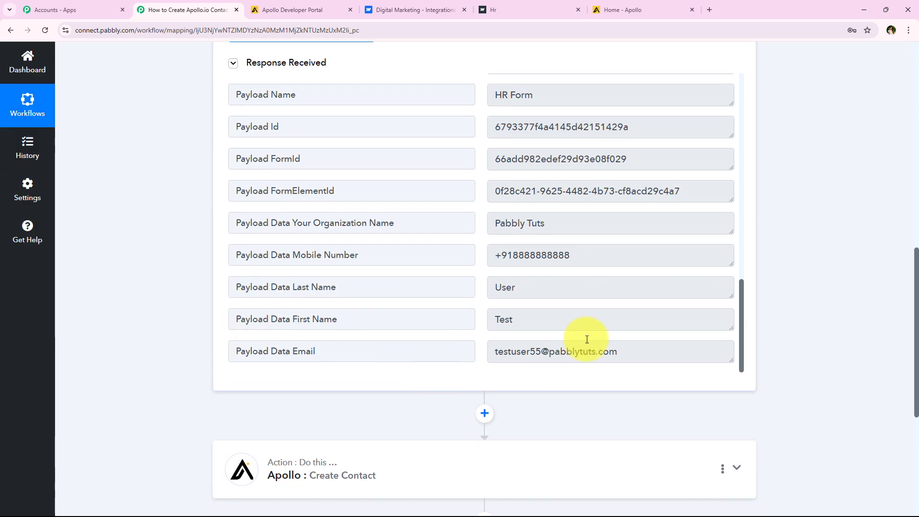
pyautogui.moveTo(540, 319); pyautogui.dragTo(439, 319)
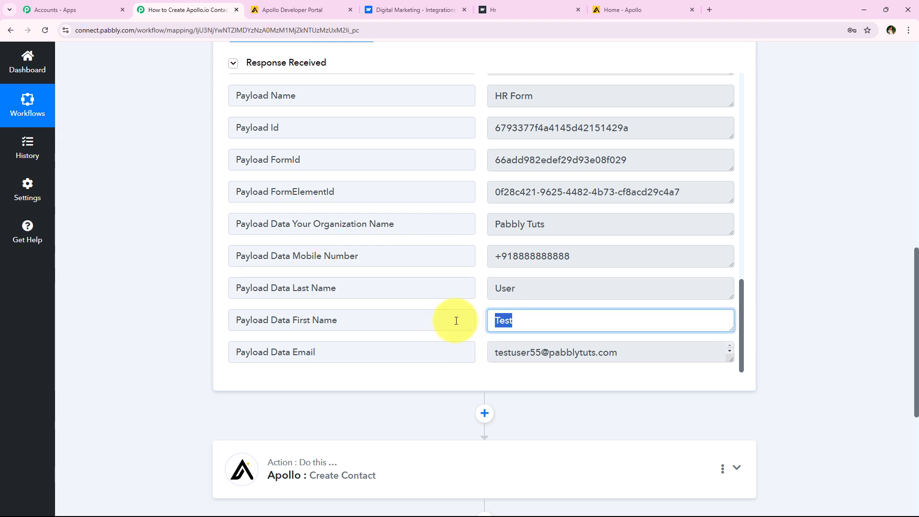
# Reopen the Apollo action step and examine which Webflow form submission data is available for mapping to First Name
pyautogui.click(387, 472)
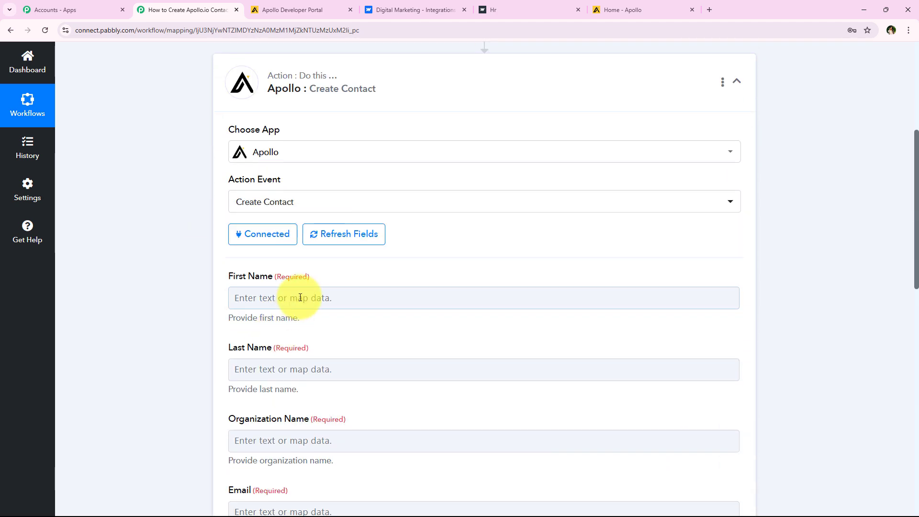
pyautogui.click(300, 298)
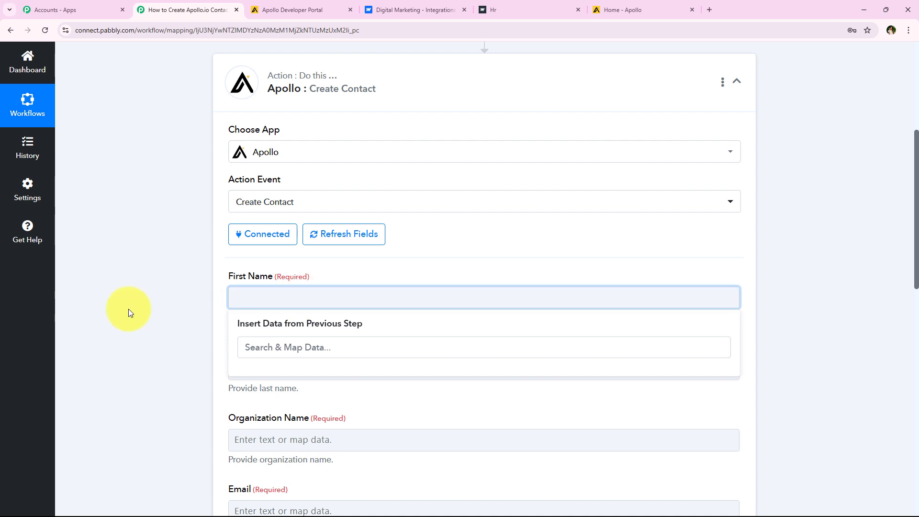
pyautogui.click(128, 309)
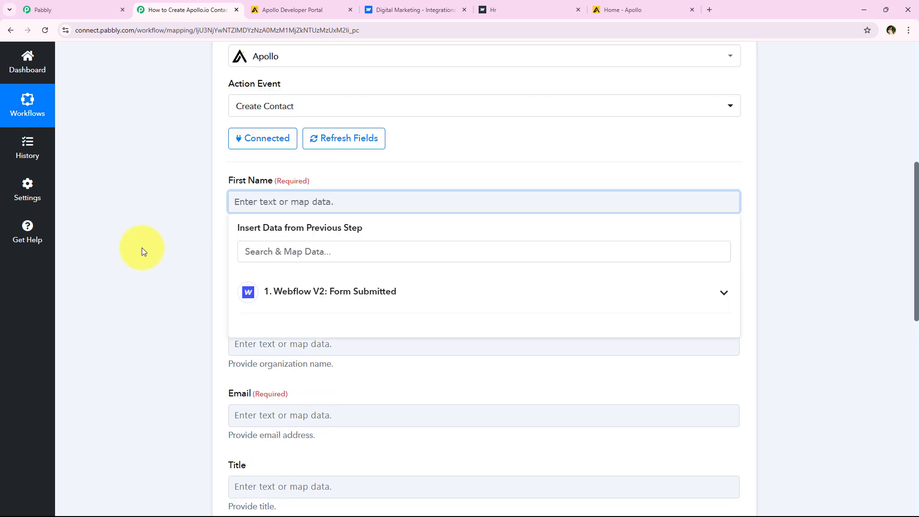
pyautogui.click(267, 296)
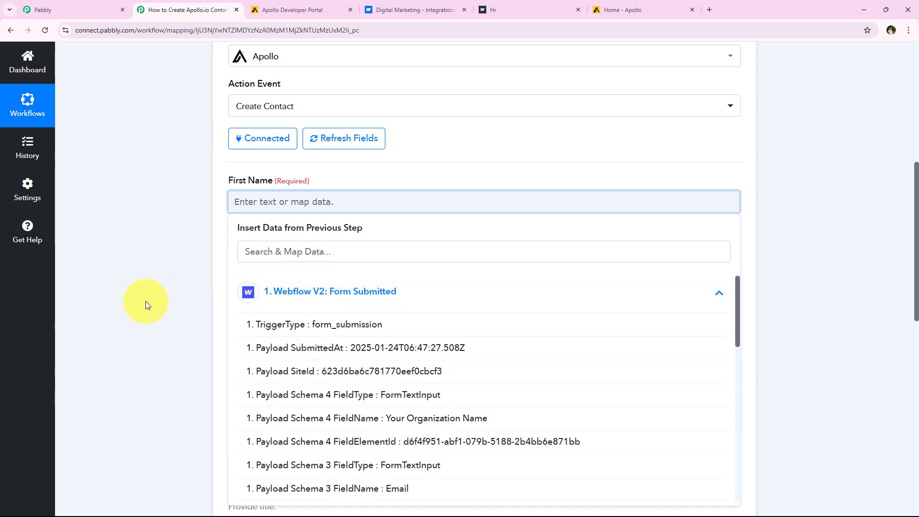
pyautogui.scroll(-1, 144, 315)
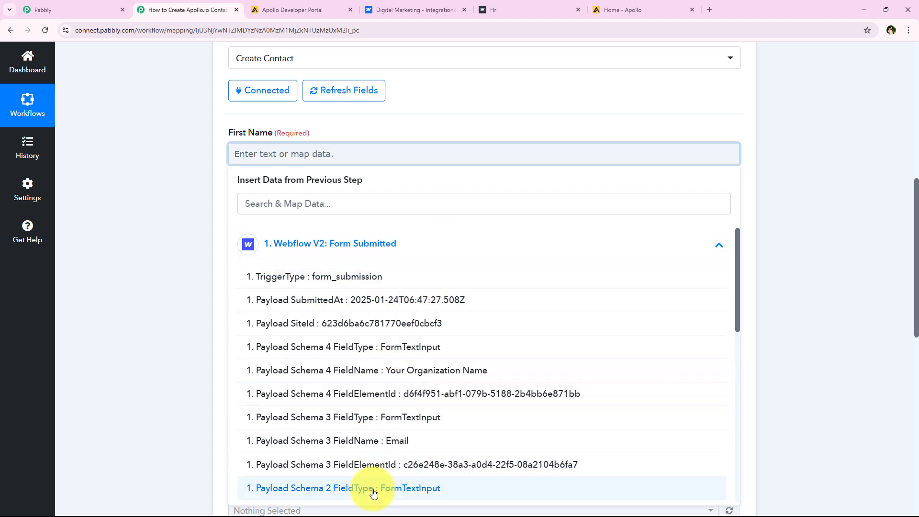
pyautogui.click(344, 245)
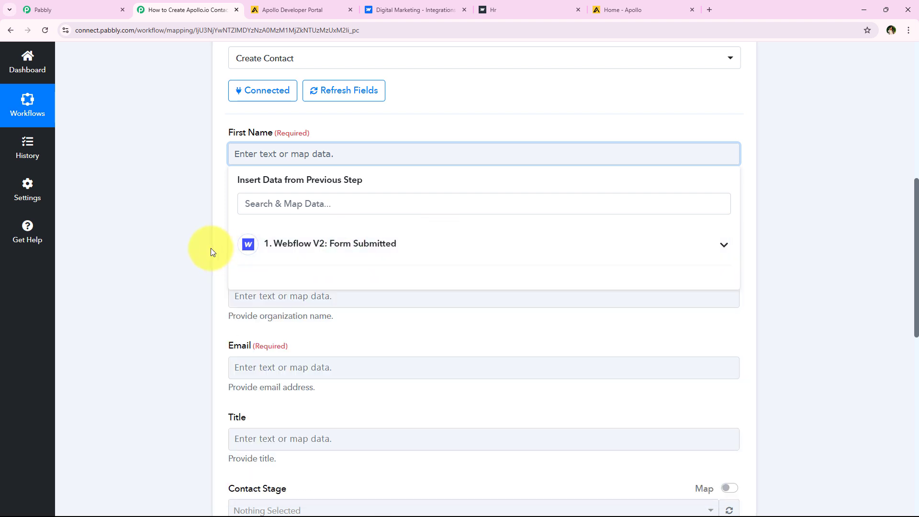
pyautogui.click(268, 249)
pyautogui.scroll(-5, 365, 389)
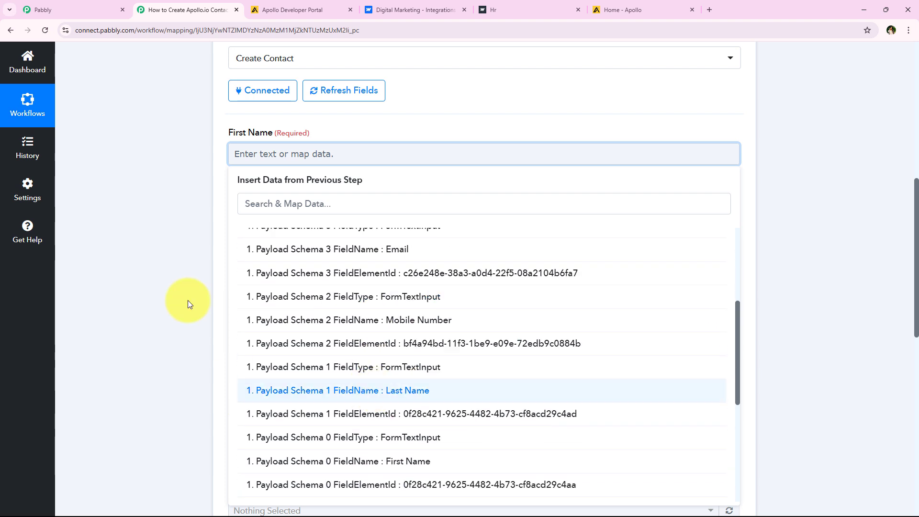
pyautogui.click(181, 287)
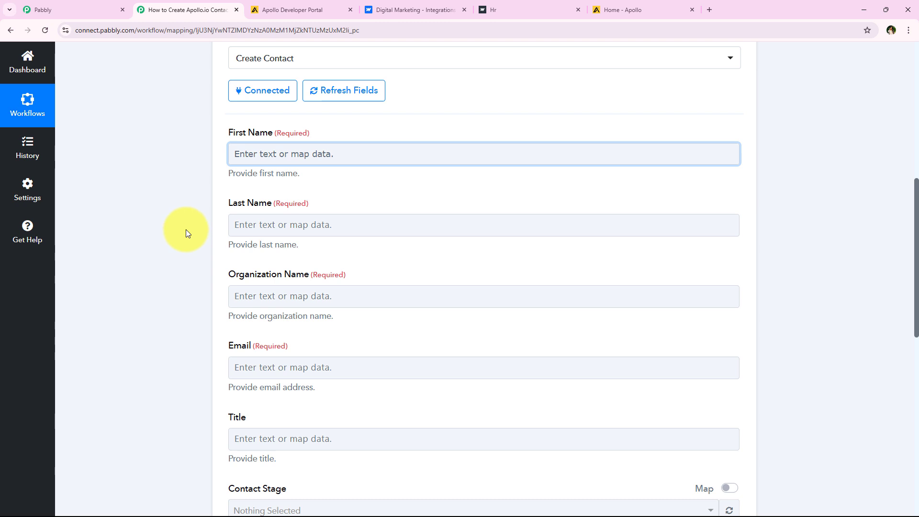
# Search the Webflow data for "fir" and map Payload Data First Name to the First Name field
pyautogui.click(324, 157)
pyautogui.click(300, 203)
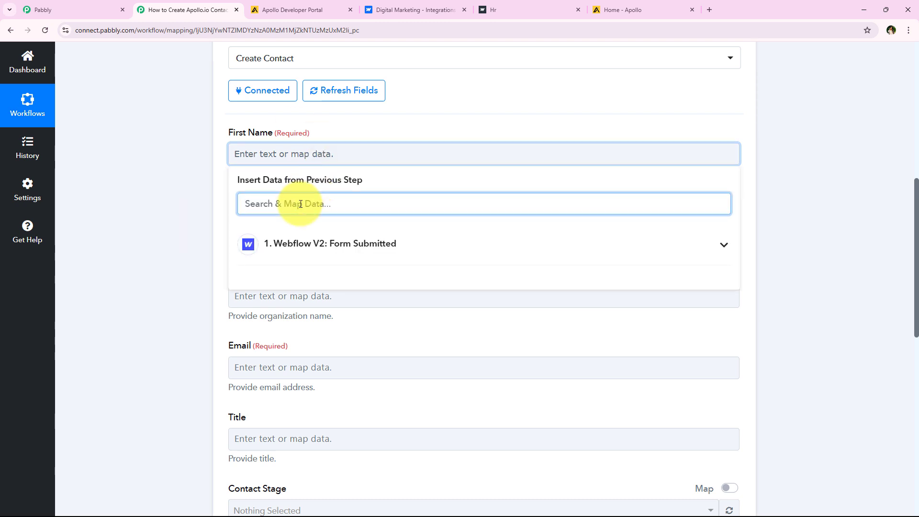
pyautogui.write('fi')
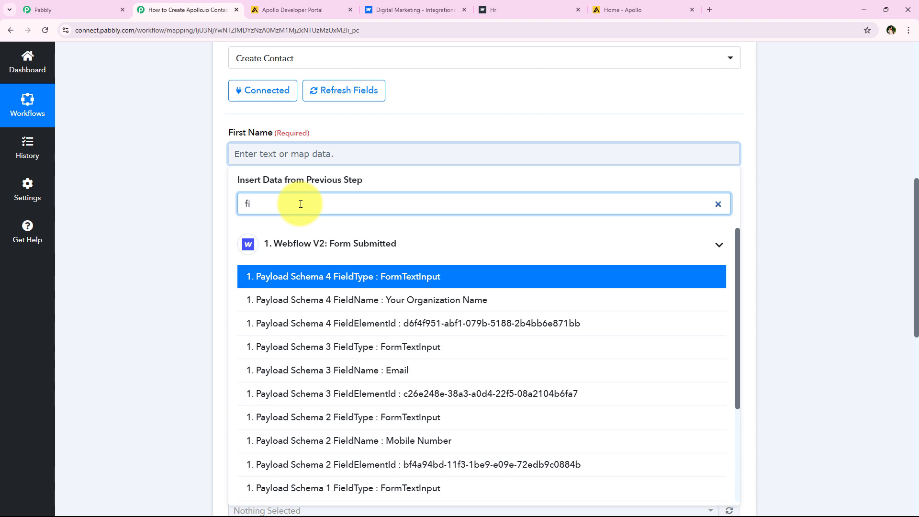
pyautogui.write('r')
pyautogui.click(316, 299)
pyautogui.click(237, 217)
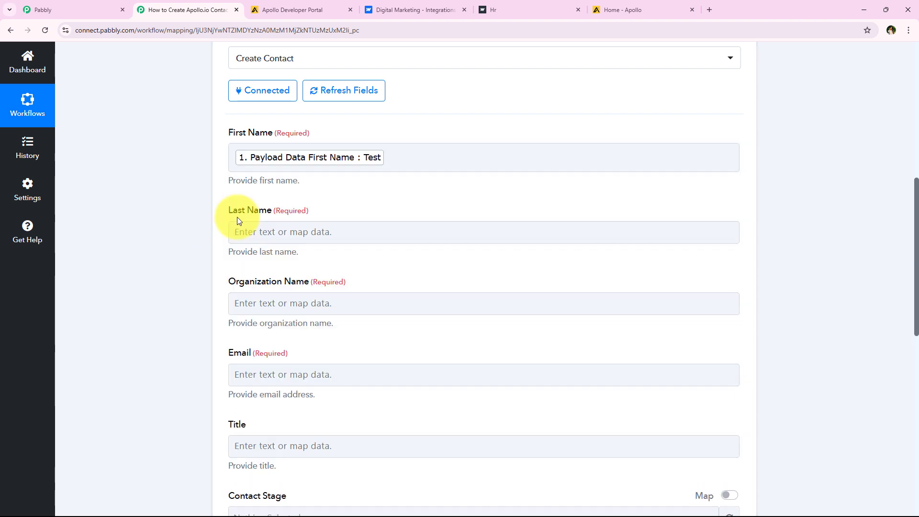
# Search the Webflow data for "las" and map Payload Data Last Name to the Last Name field
pyautogui.click(308, 232)
pyautogui.click(317, 279)
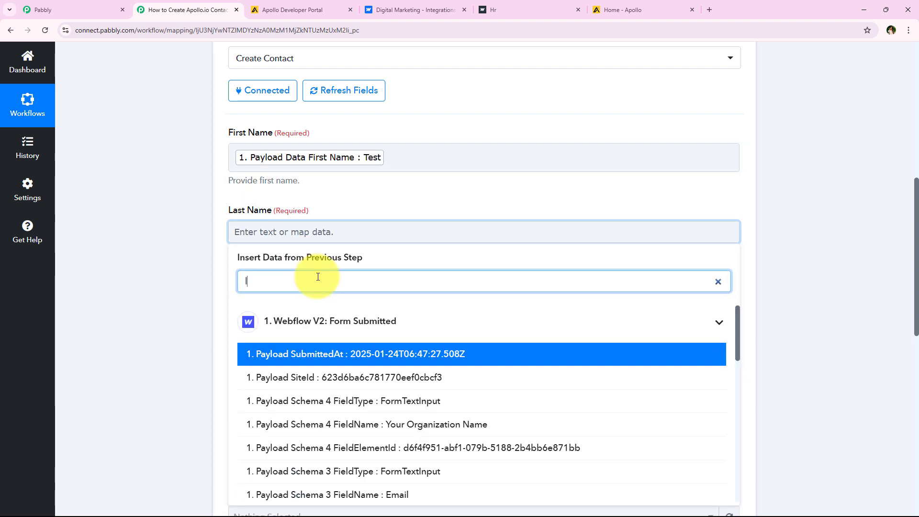
pyautogui.write('las')
pyautogui.click(365, 378)
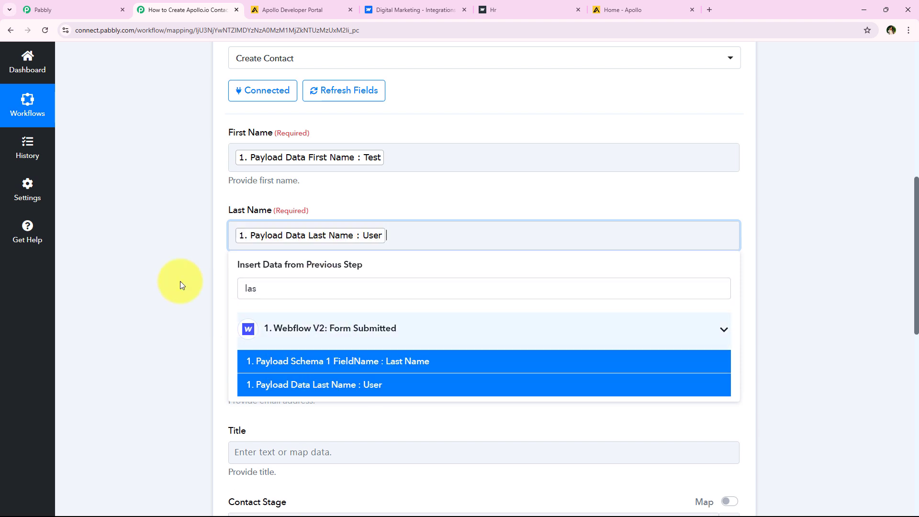
pyautogui.click(174, 271)
# Search the Webflow data for "or" and map Payload Data Your Organization Name to the Organization Name field
pyautogui.scroll(-2, 307, 231)
pyautogui.click(307, 217)
pyautogui.click(323, 262)
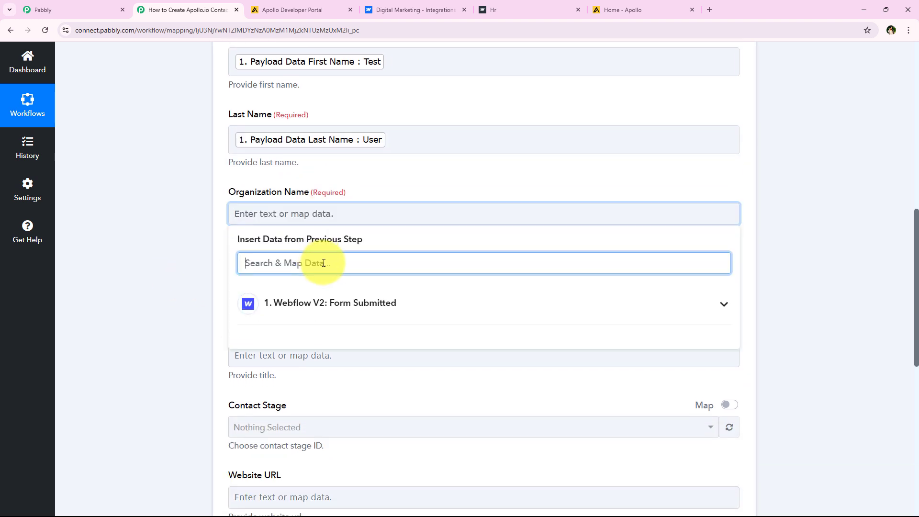
pyautogui.write('or')
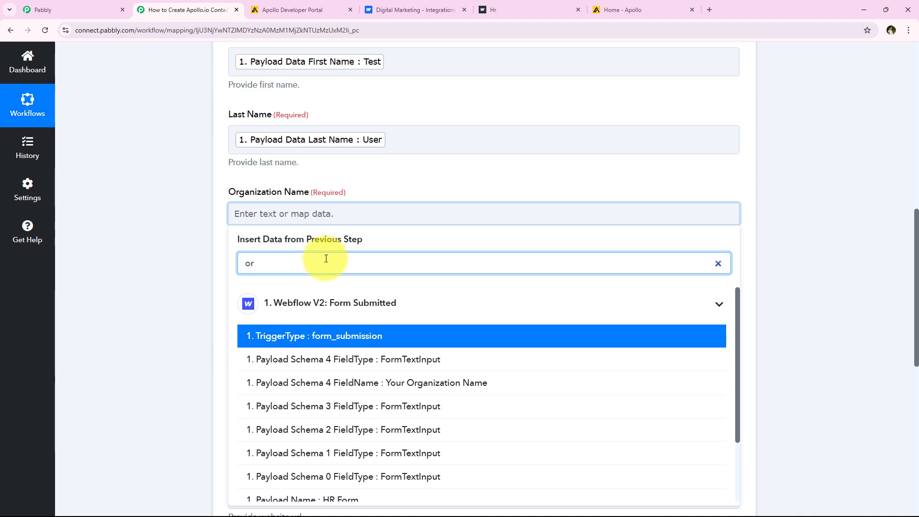
pyautogui.scroll(-4, 380, 430)
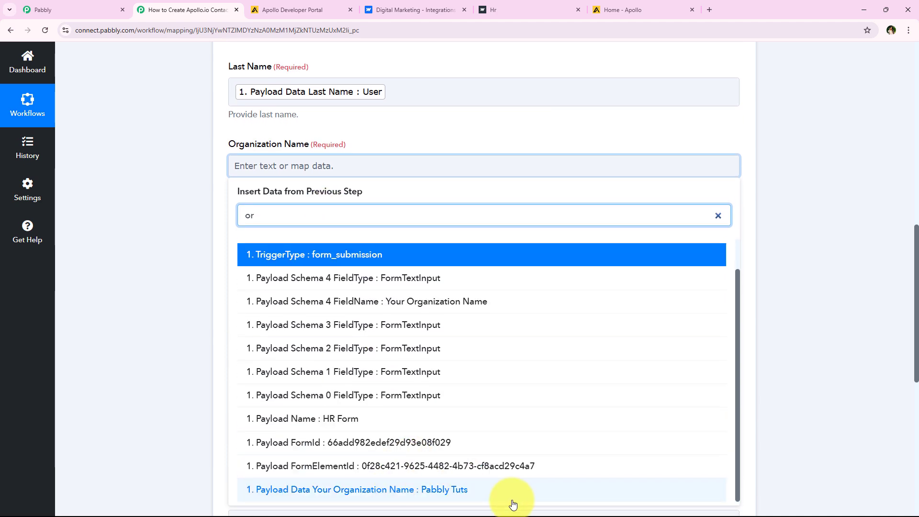
pyautogui.click(513, 502)
# Search the Webflow data for "@" and map Payload Data Email to the Email field
pyautogui.click(232, 237)
pyautogui.scroll(-2, 292, 229)
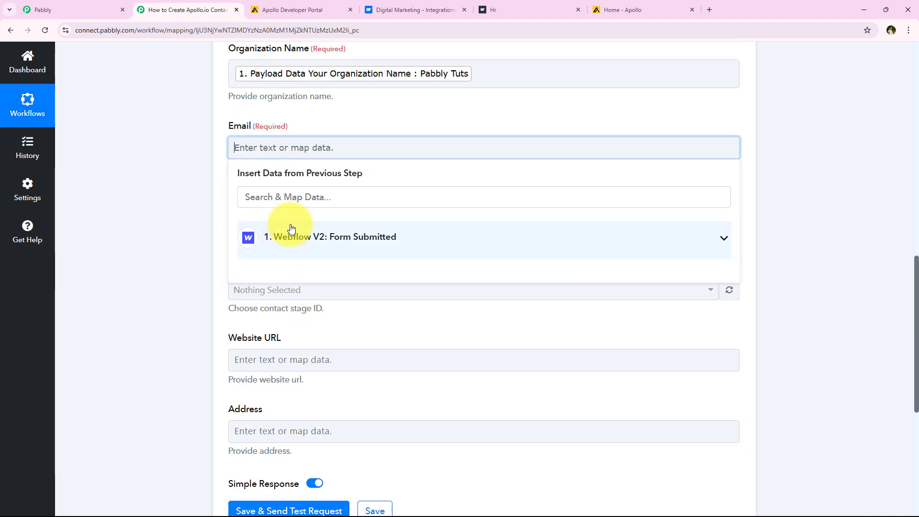
pyautogui.click(296, 206)
pyautogui.write('@')
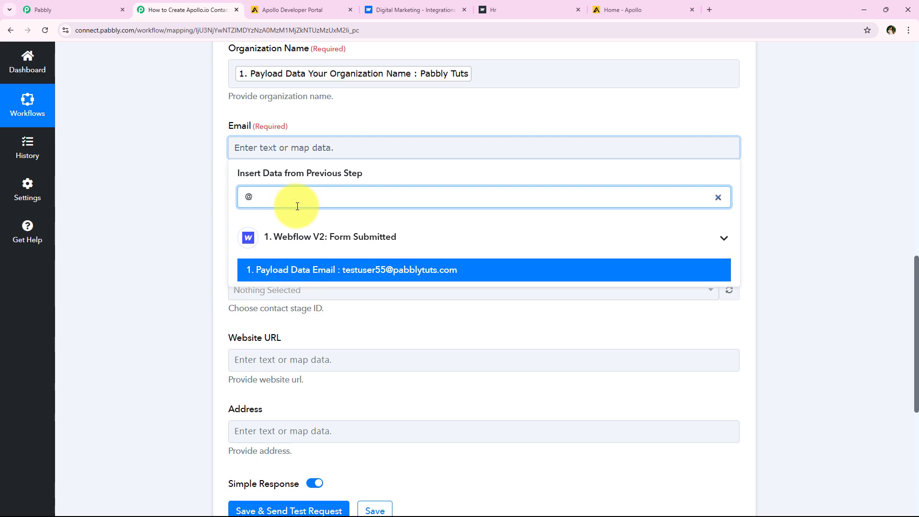
pyautogui.click(263, 270)
# Review the contact field mappings, leave the optional Title through Address fields blank, and save the action with a test request
pyautogui.scroll(4, 183, 256)
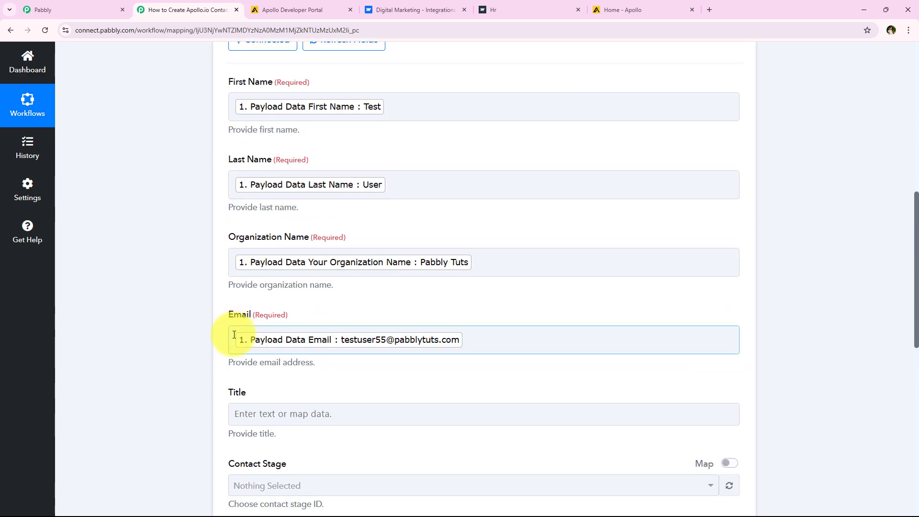
pyautogui.scroll(-5, 201, 319)
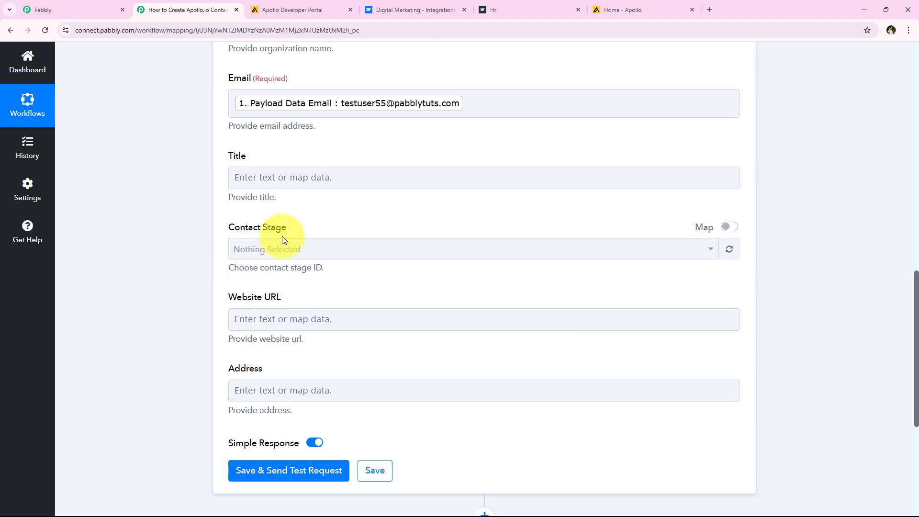
pyautogui.click(282, 244)
pyautogui.click(164, 261)
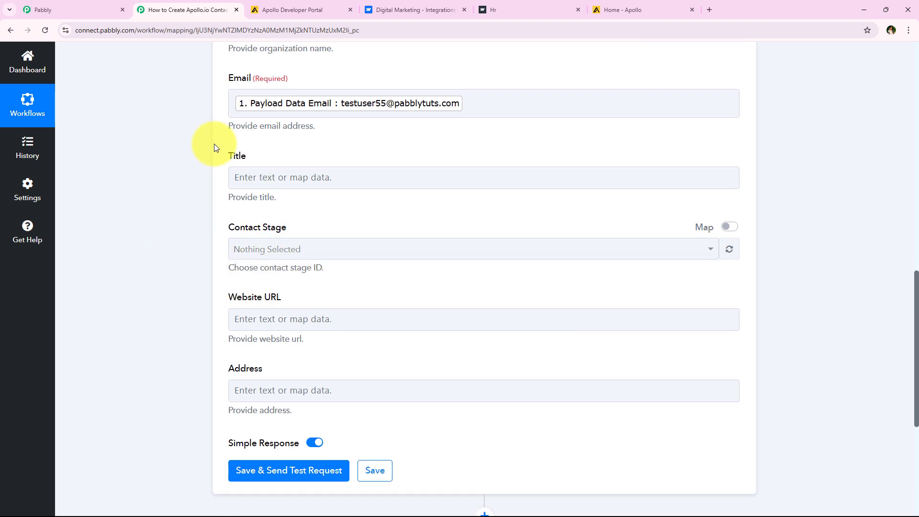
pyautogui.moveTo(227, 148); pyautogui.dragTo(318, 421)
pyautogui.click(183, 325)
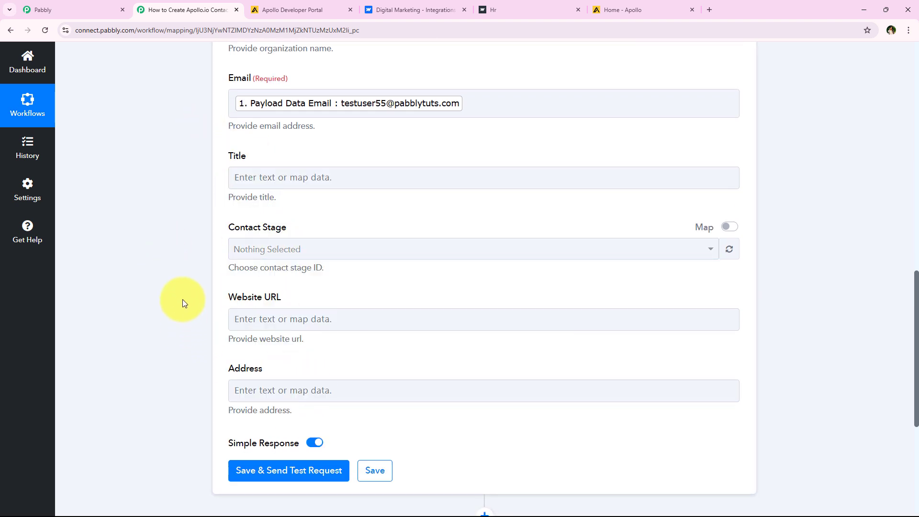
pyautogui.scroll(-3, 182, 303)
pyautogui.click(298, 331)
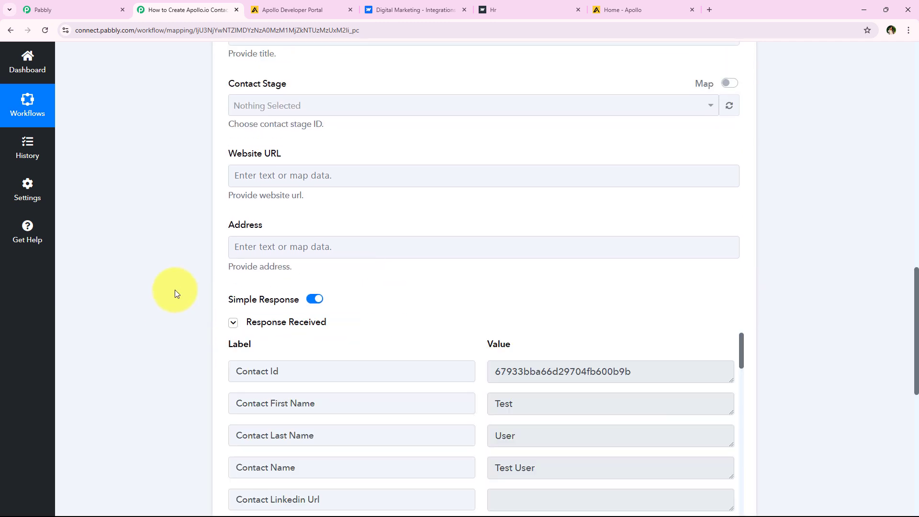
# Examine the Contact Id and contact details in the test response, and collapse the Apollo action step
pyautogui.scroll(-1, 112, 285)
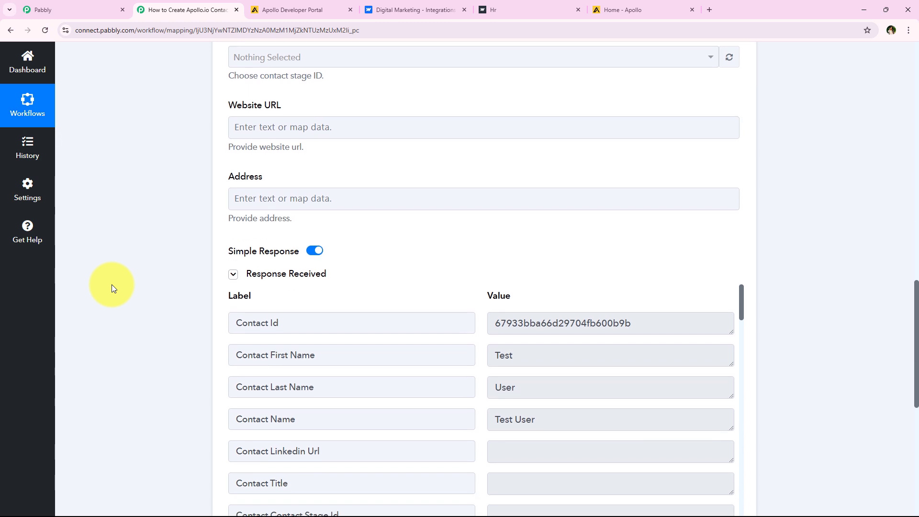
pyautogui.scroll(-1, 111, 285)
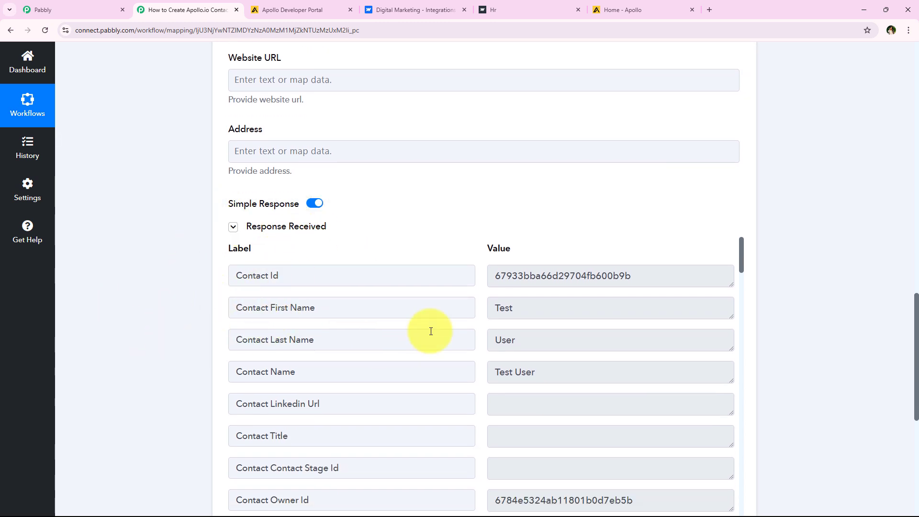
pyautogui.moveTo(653, 283); pyautogui.dragTo(498, 287)
pyautogui.click(212, 316)
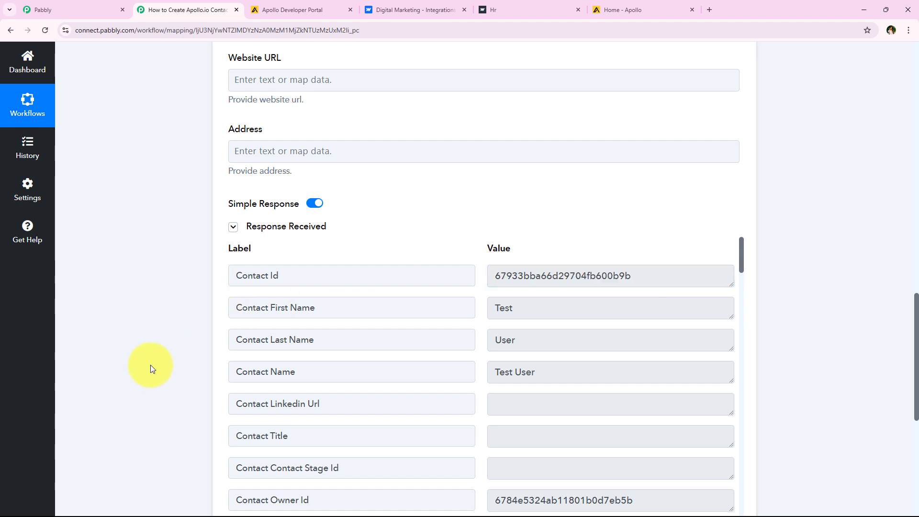
pyautogui.middleClick(193, 335)
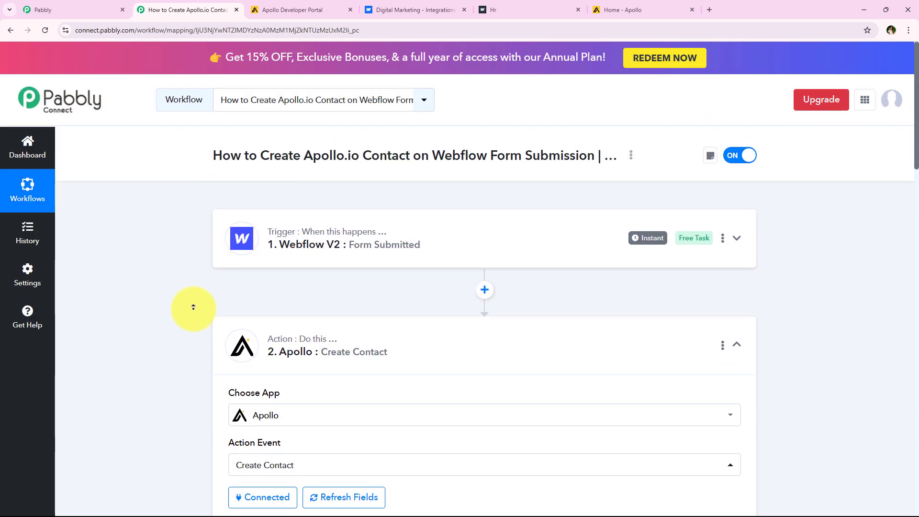
pyautogui.click(383, 334)
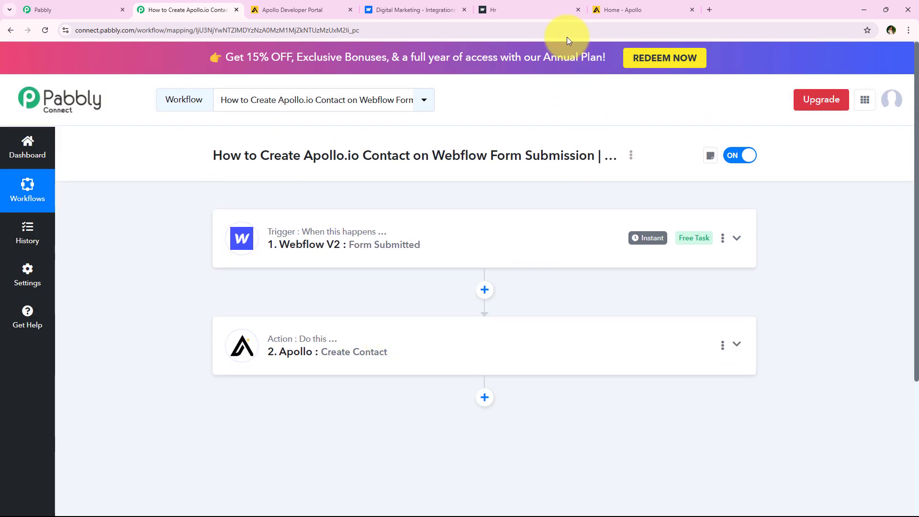
# Switch to Apollo and check the saved contacts in People for the new contact's name, company and email
pyautogui.click(646, 17)
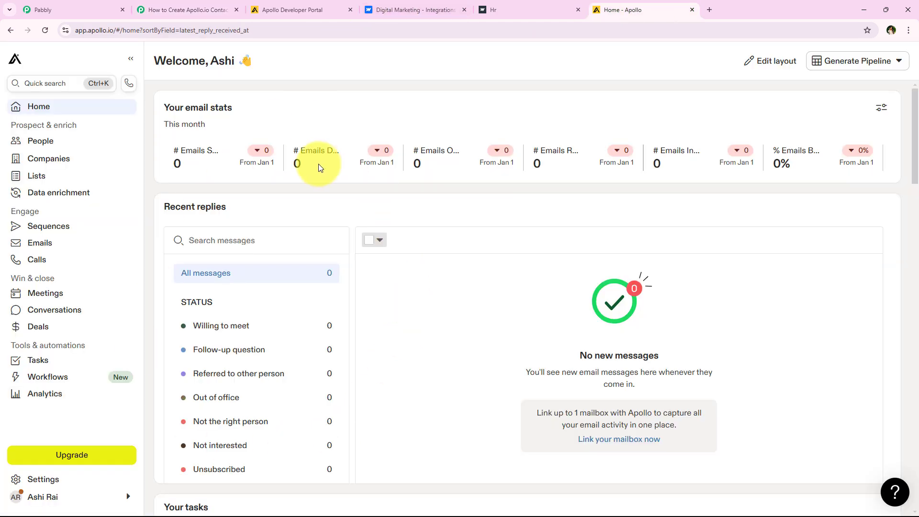
pyautogui.click(57, 143)
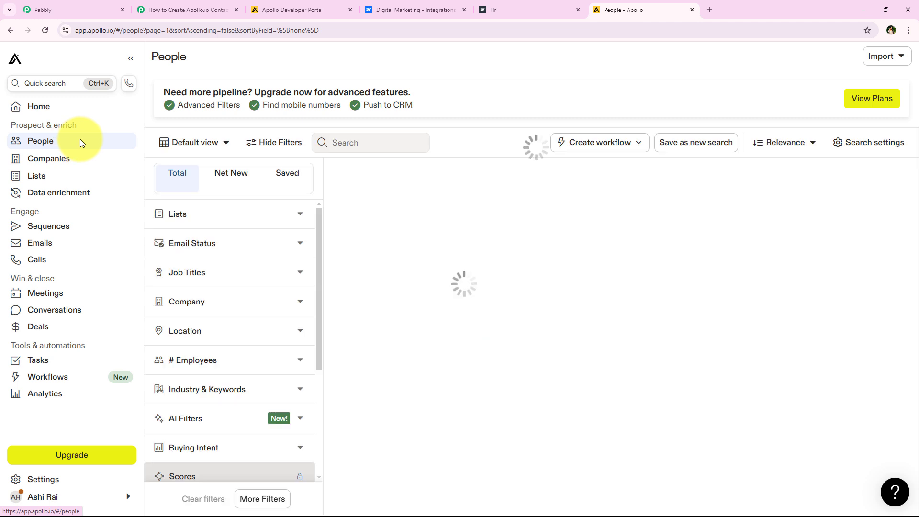
pyautogui.moveTo(509, 488); pyautogui.dragTo(559, 486)
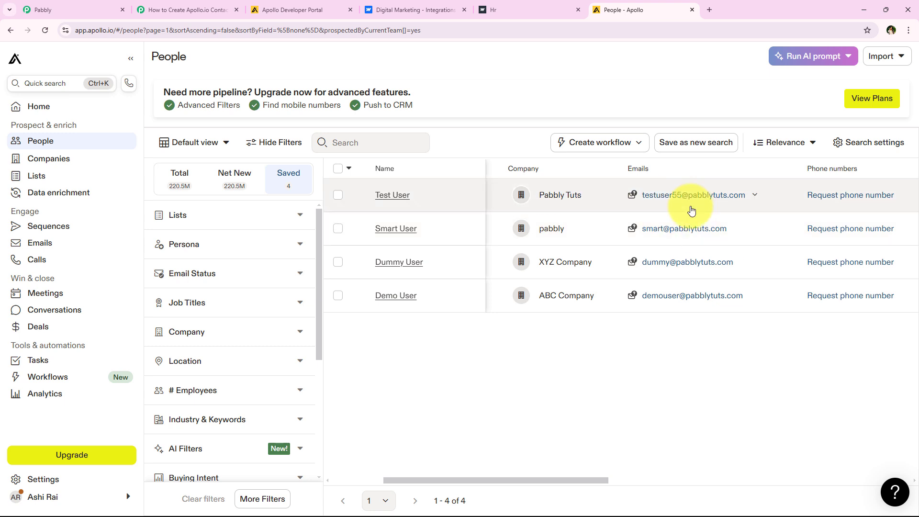
# Return to the Pabbly Connect workflow to review its Form Submitted trigger and Create Contact action, rechecking the contact list in Apollo
pyautogui.click(186, 10)
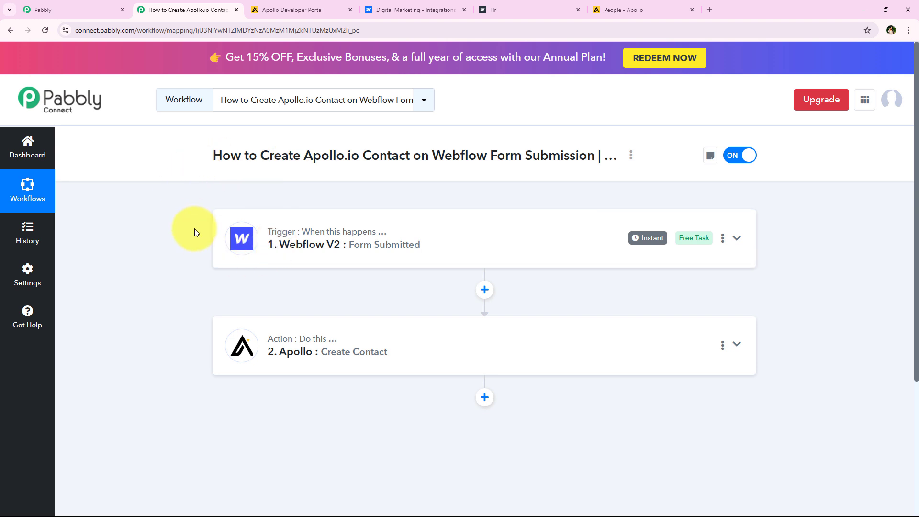
pyautogui.moveTo(346, 245); pyautogui.dragTo(429, 251)
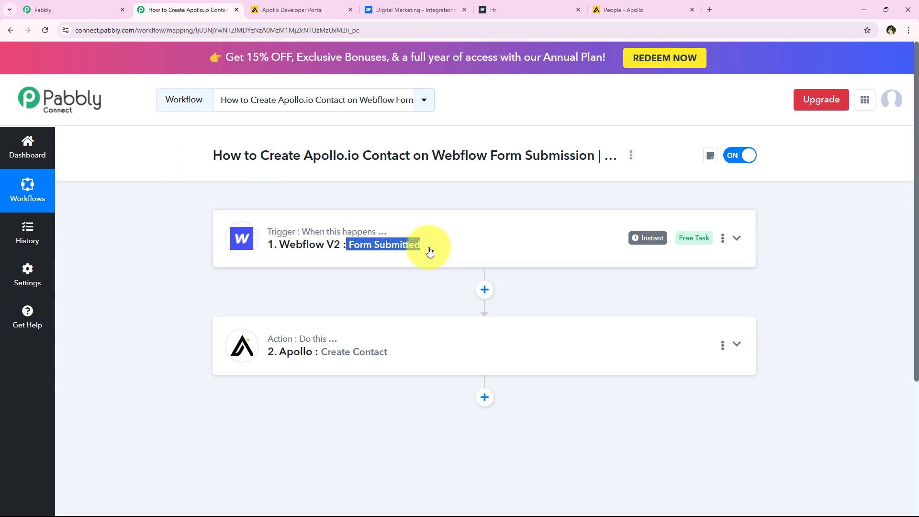
pyautogui.click(349, 230)
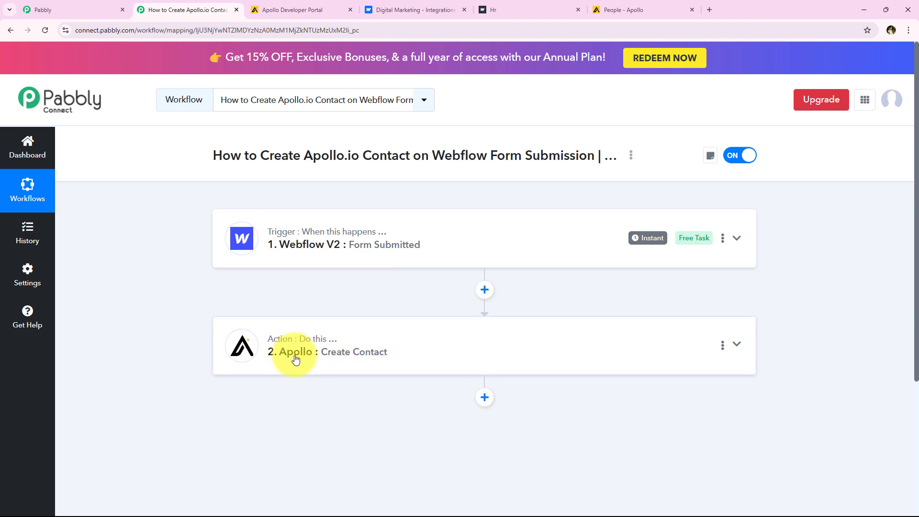
pyautogui.click(634, 10)
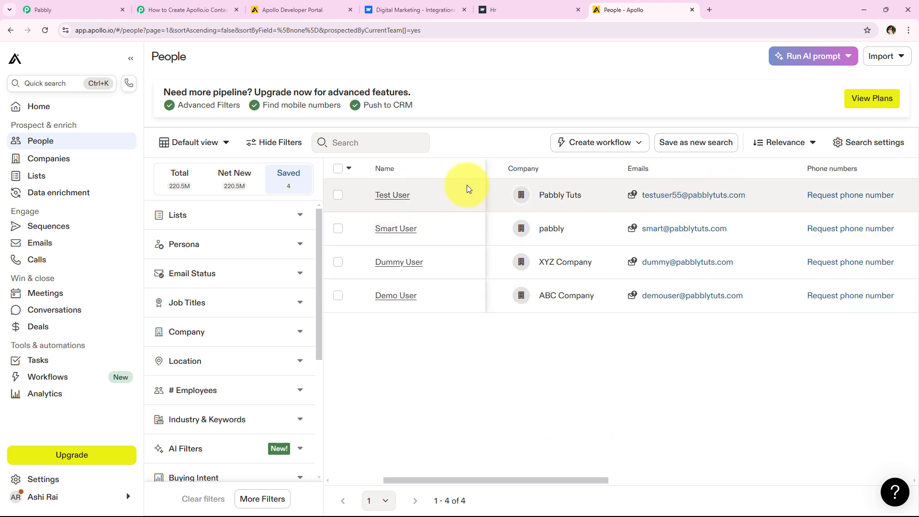
pyautogui.click(182, 9)
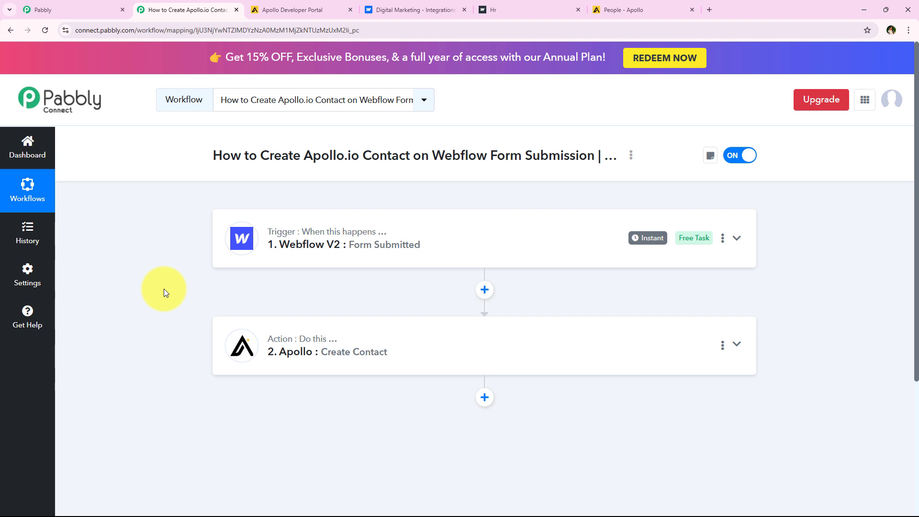